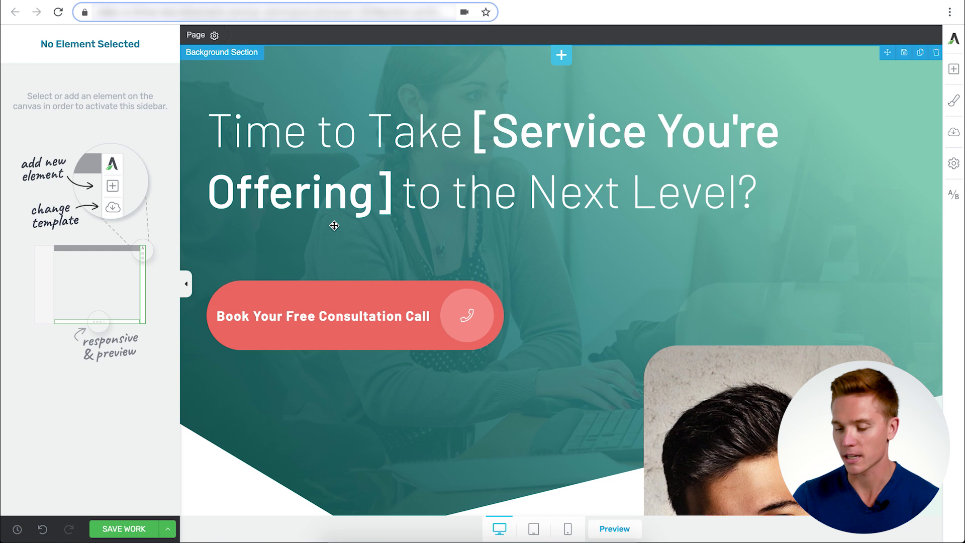
Search elements for 'but' and drop a Button under the What Happens During the Call column
scroll(659, 402, down, 2)
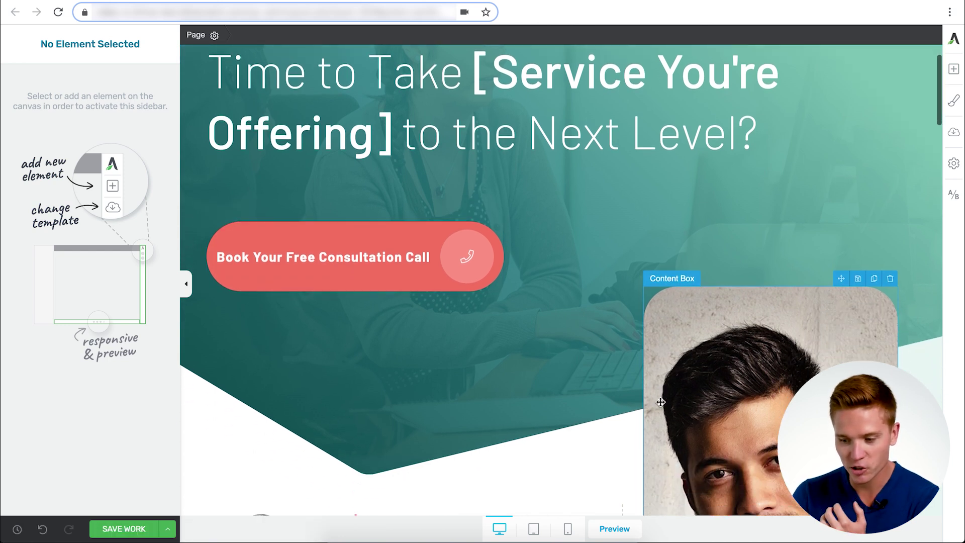
scroll(660, 402, down, 1)
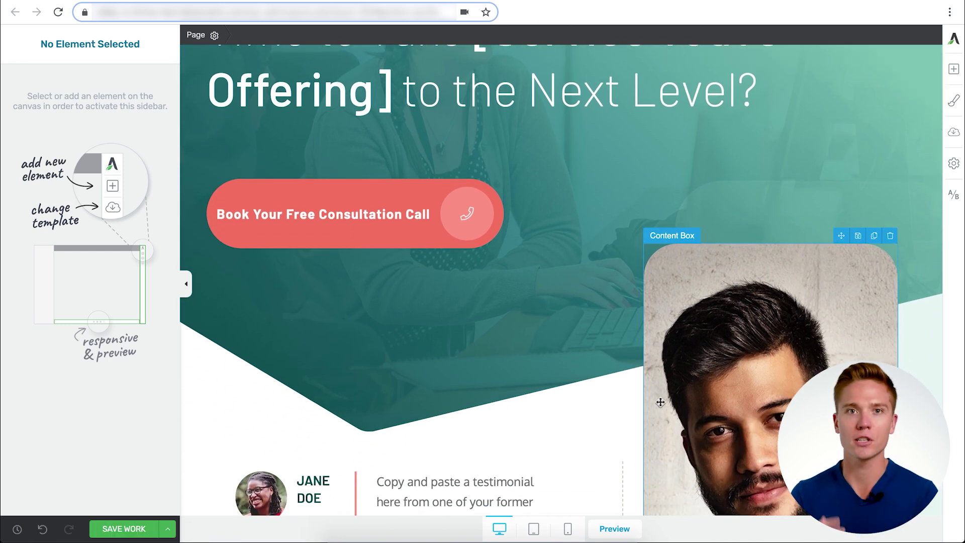
scroll(660, 402, up, 2)
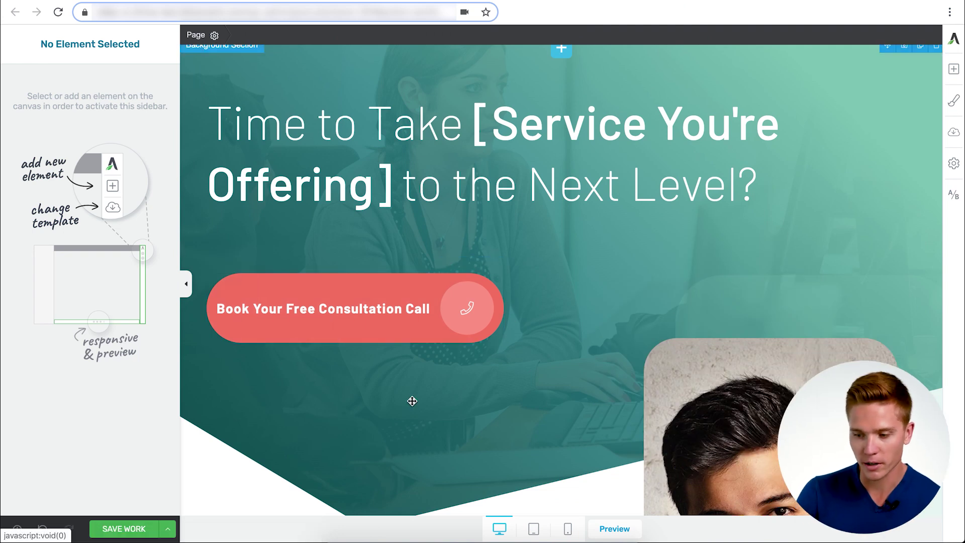
scroll(412, 401, up, 1)
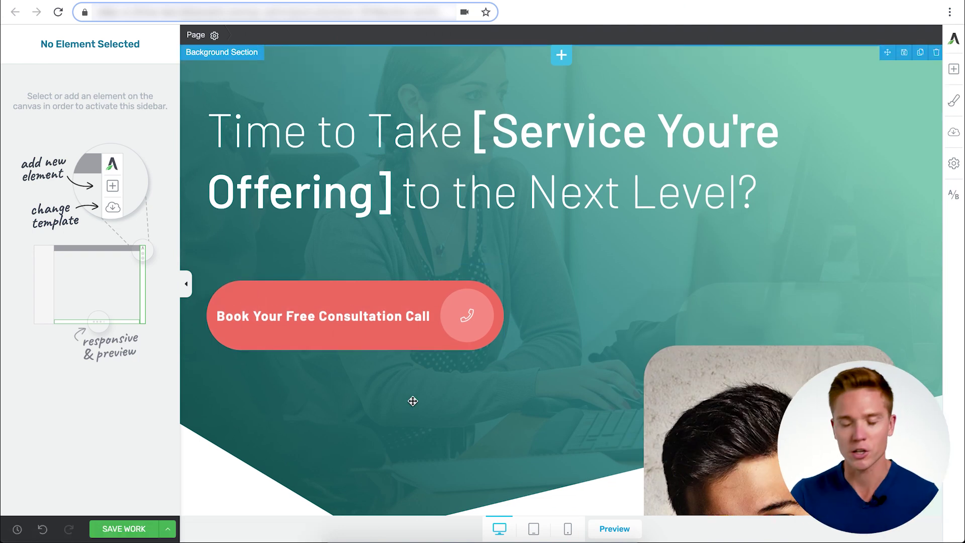
scroll(413, 401, down, 13)
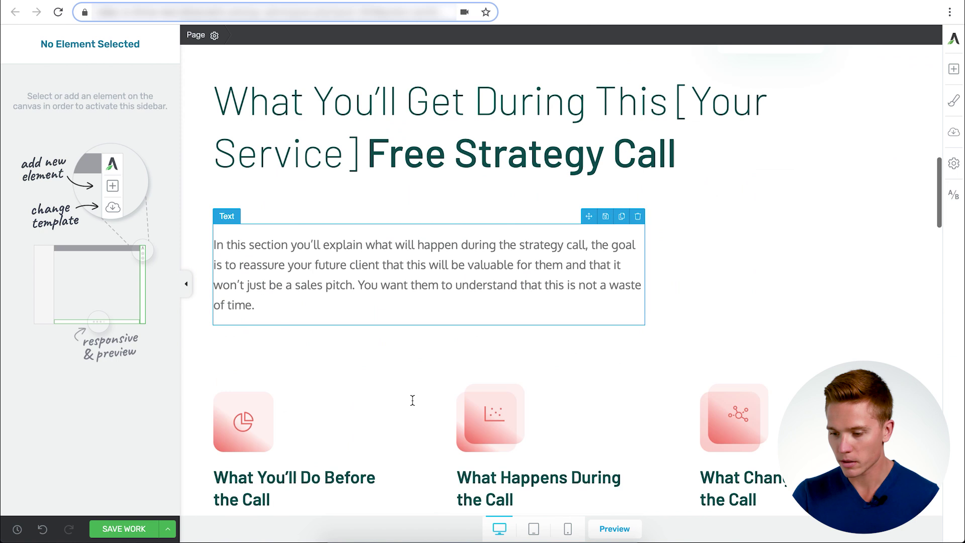
scroll(413, 401, down, 8)
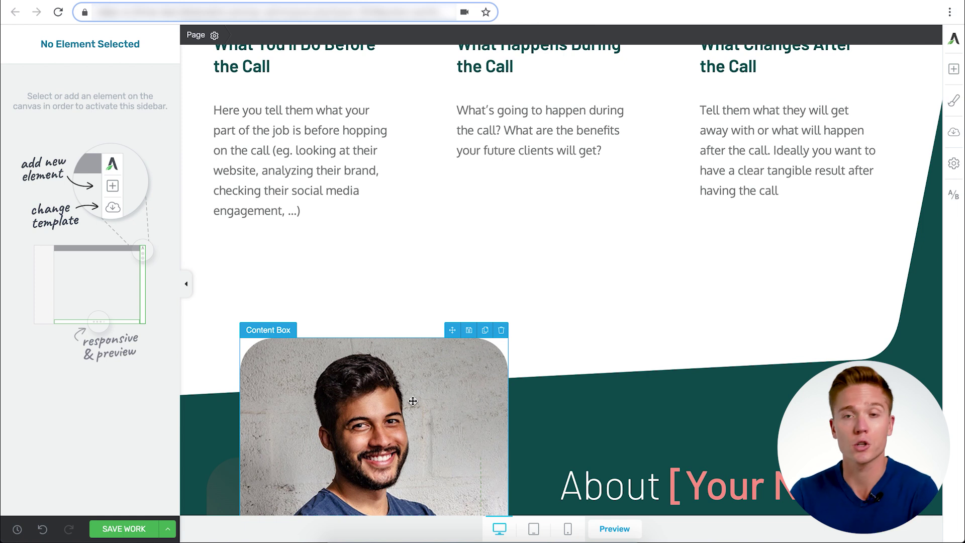
scroll(559, 320, down, 10)
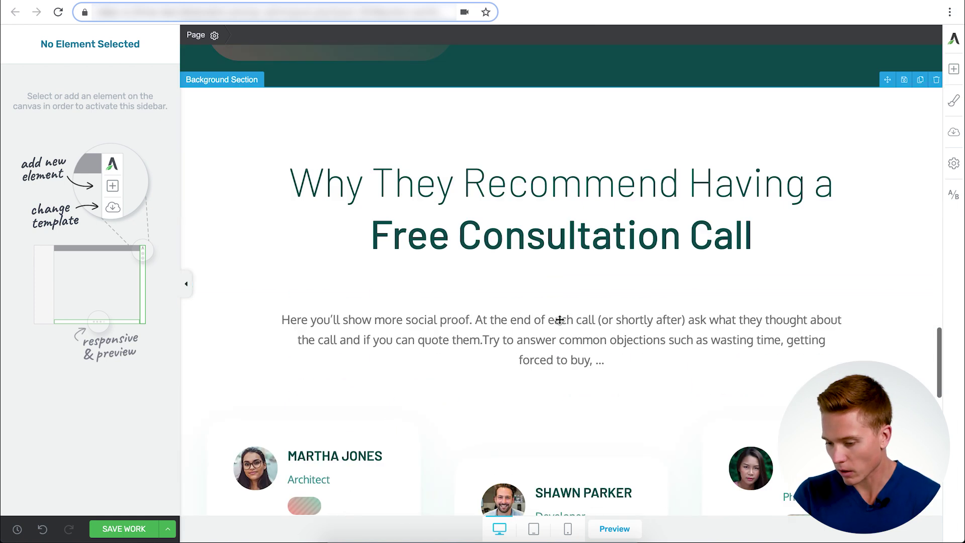
scroll(560, 320, down, 15)
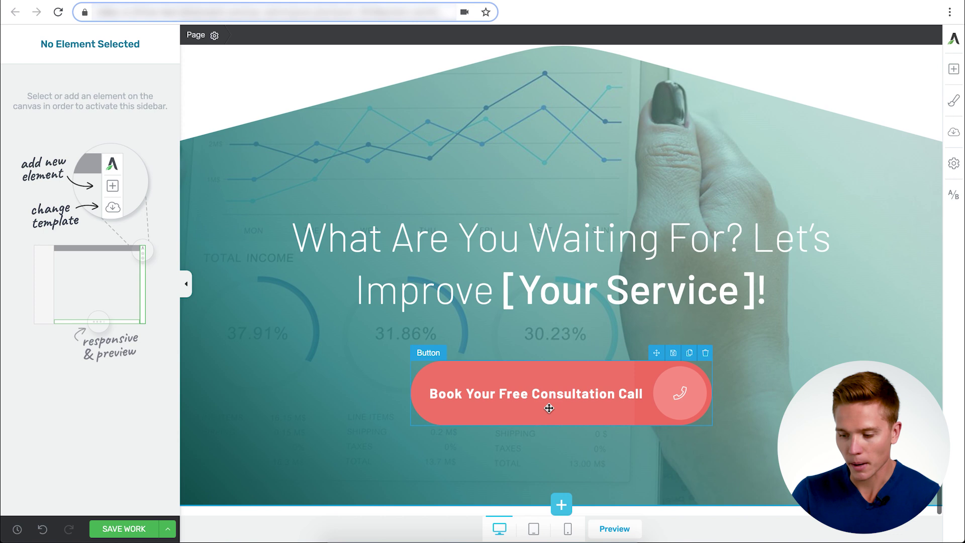
scroll(559, 223, up, 15)
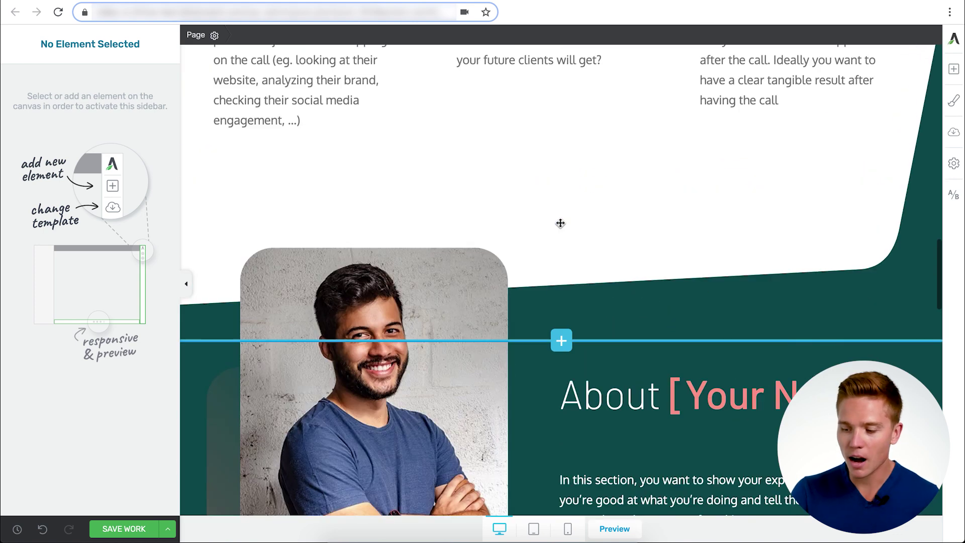
scroll(560, 222, up, 20)
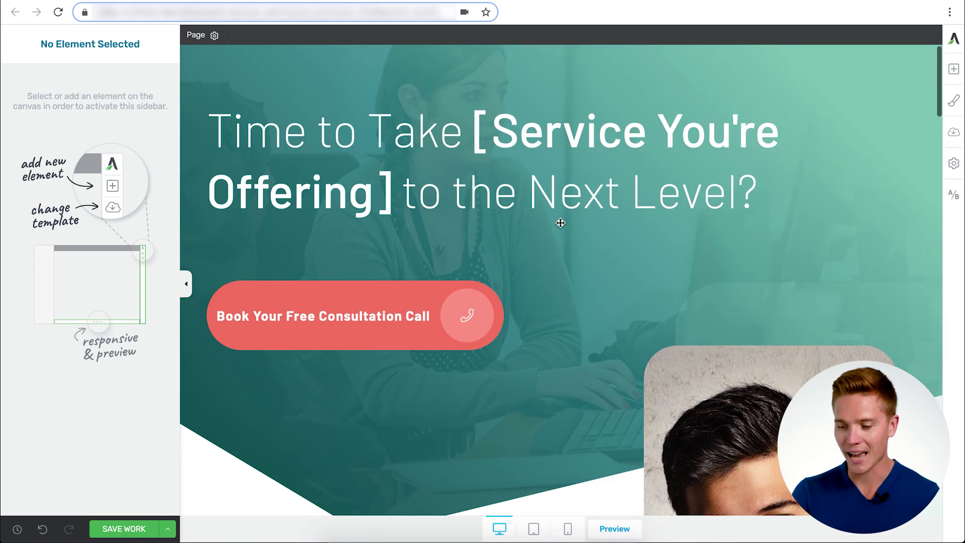
scroll(346, 175, down, 3)
scroll(349, 259, down, 10)
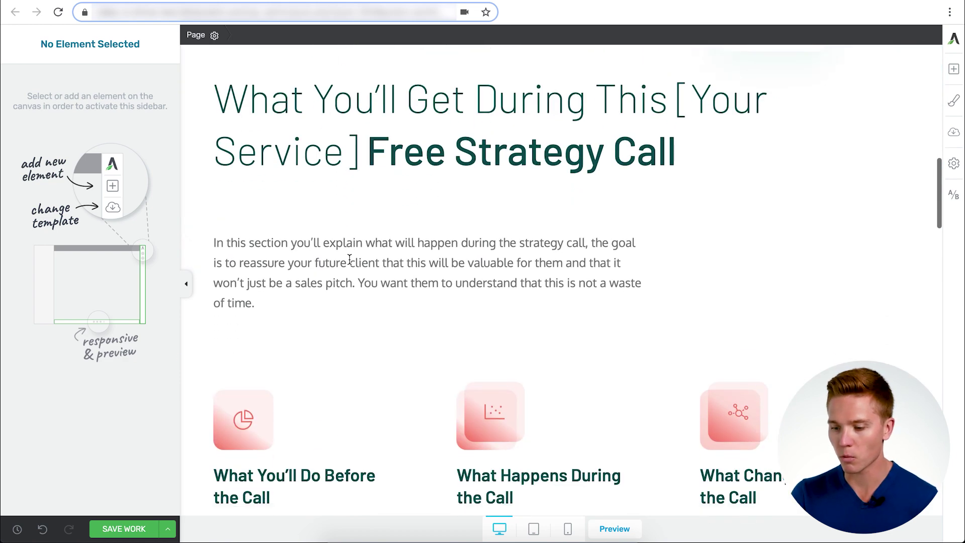
scroll(350, 259, up, 15)
scroll(350, 259, down, 20)
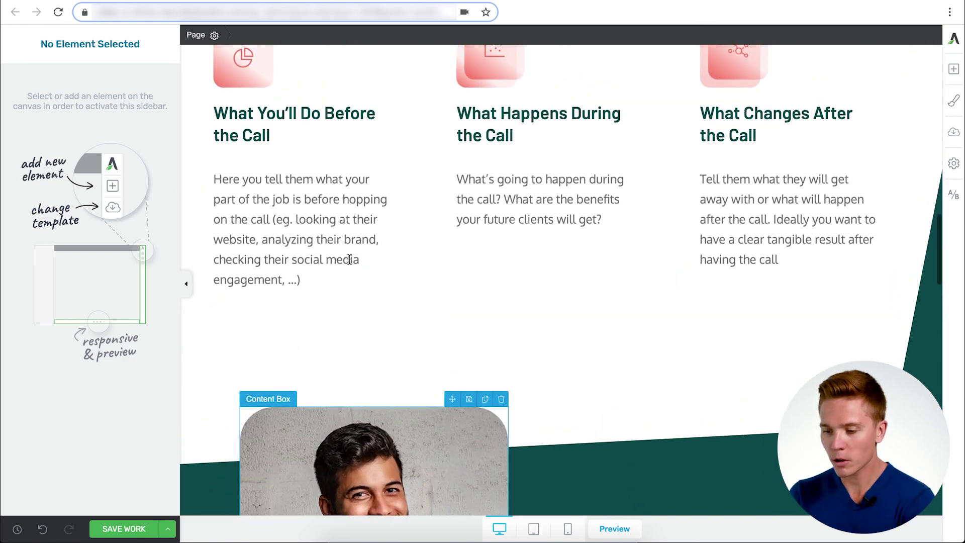
scroll(349, 260, up, 7)
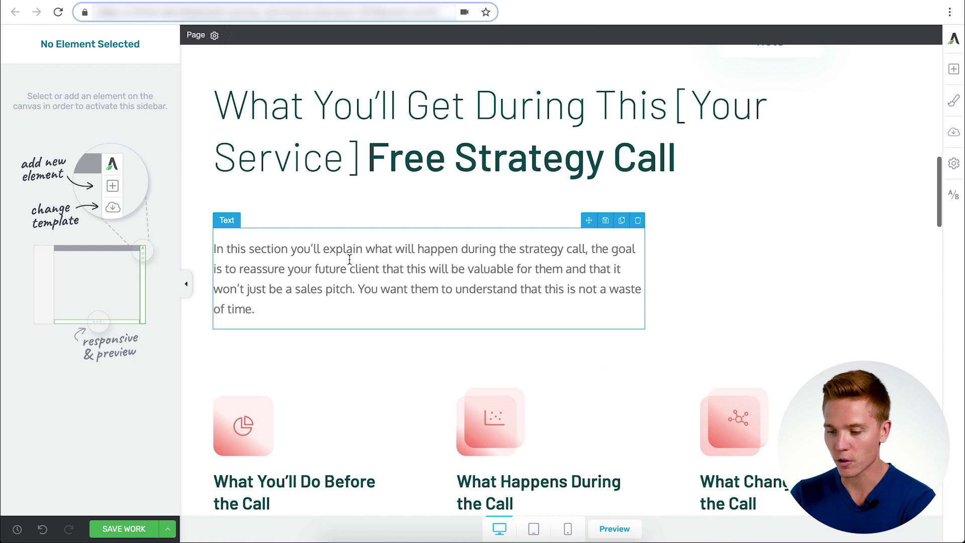
scroll(349, 259, down, 7)
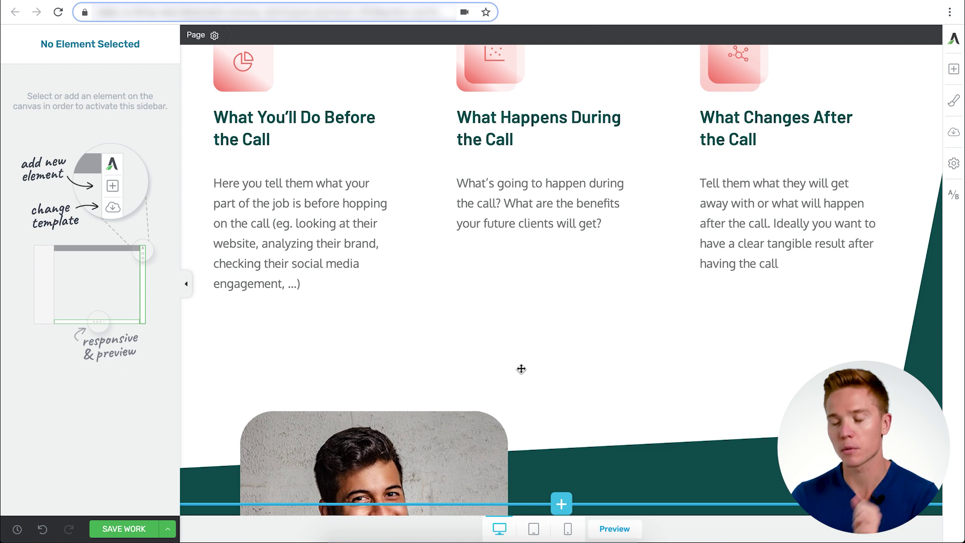
click(954, 73)
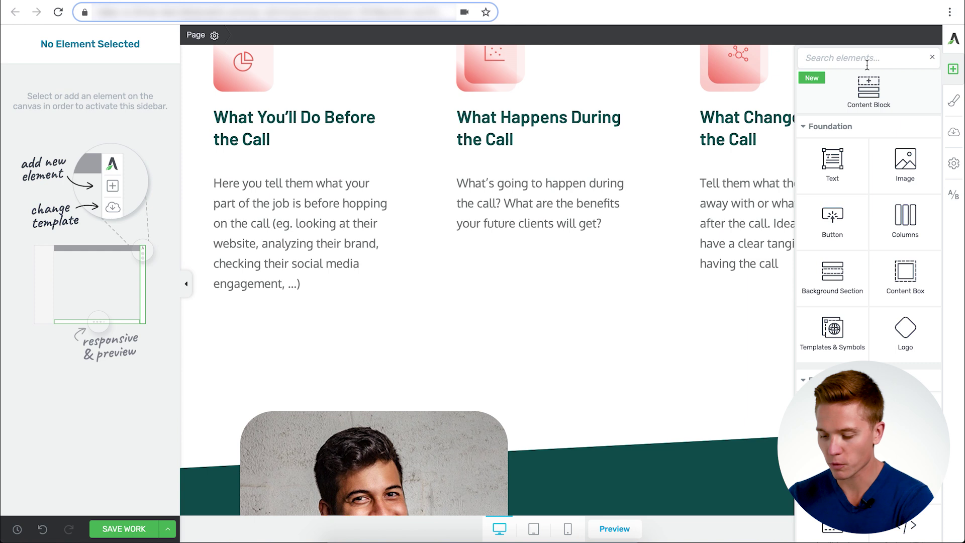
text(butt)
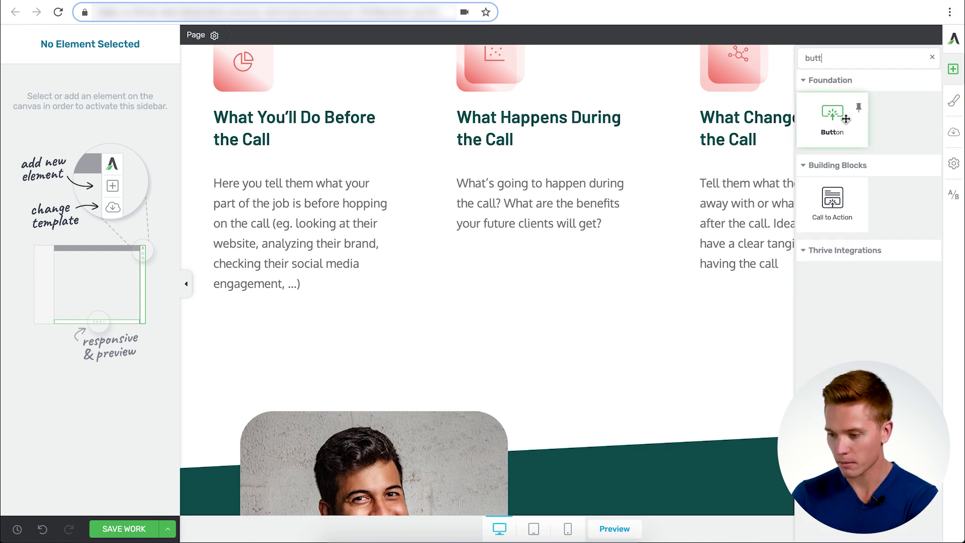
drag(846, 118, 577, 305)
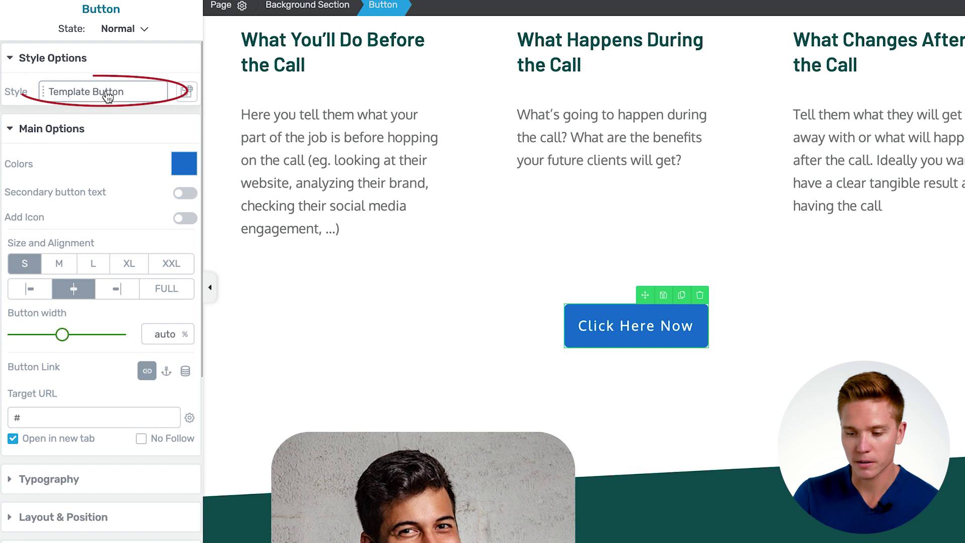
Open the Button Styles gallery from the Template Button field and browse the Thrive Templates
click(107, 96)
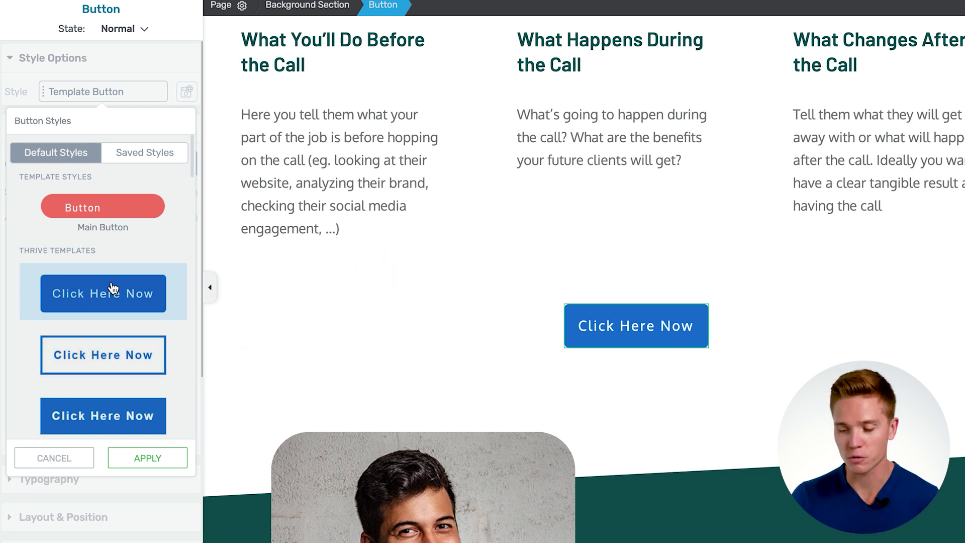
scroll(192, 198, down, 6)
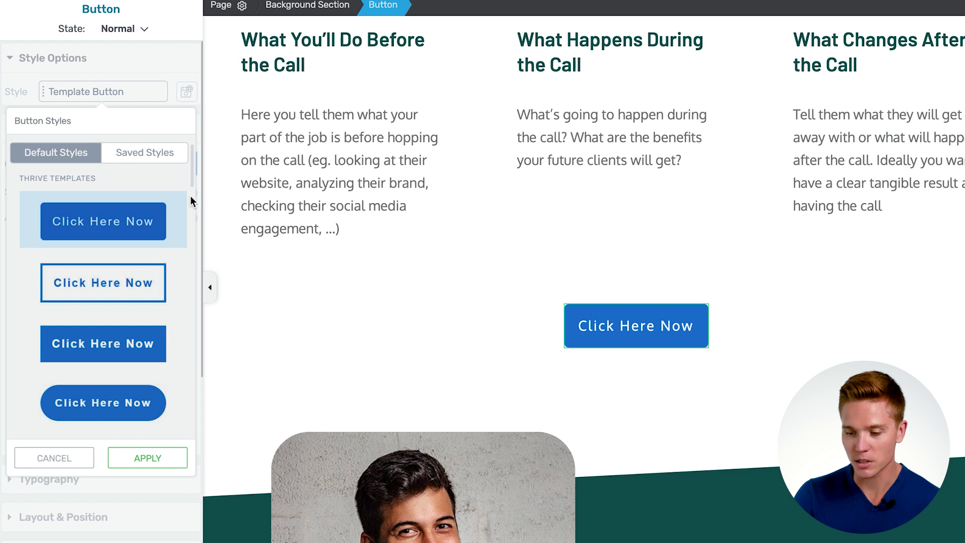
drag(193, 237, 187, 287)
scroll(183, 291, down, 5)
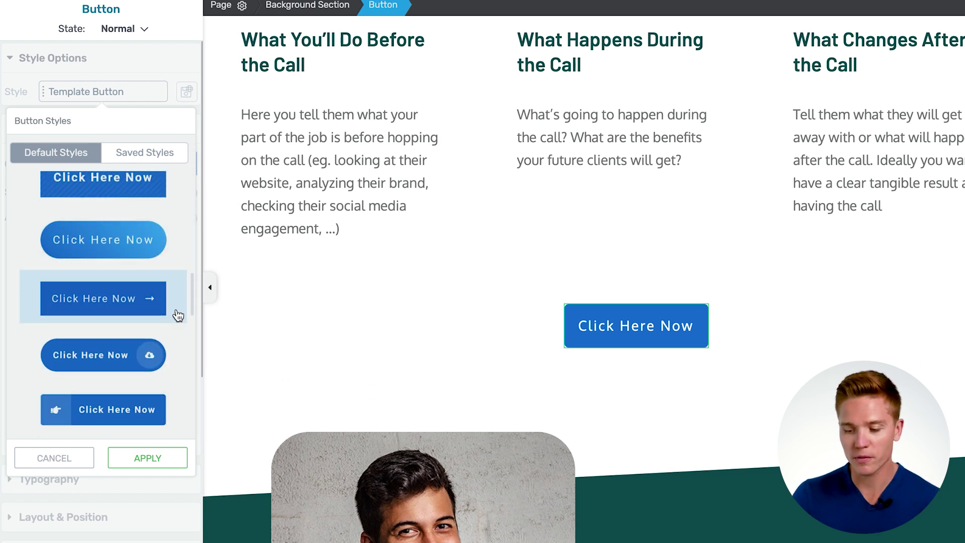
scroll(174, 338, up, 10)
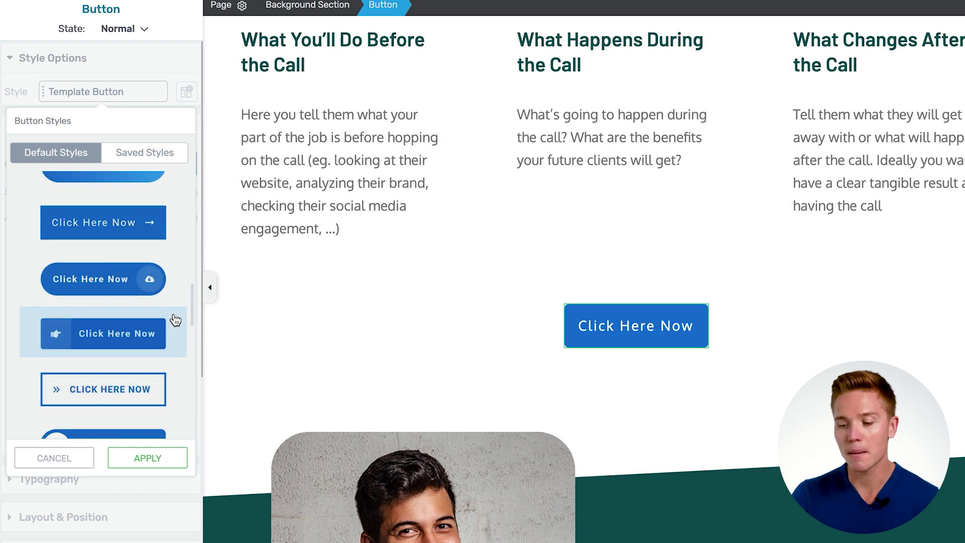
scroll(173, 193, up, 2)
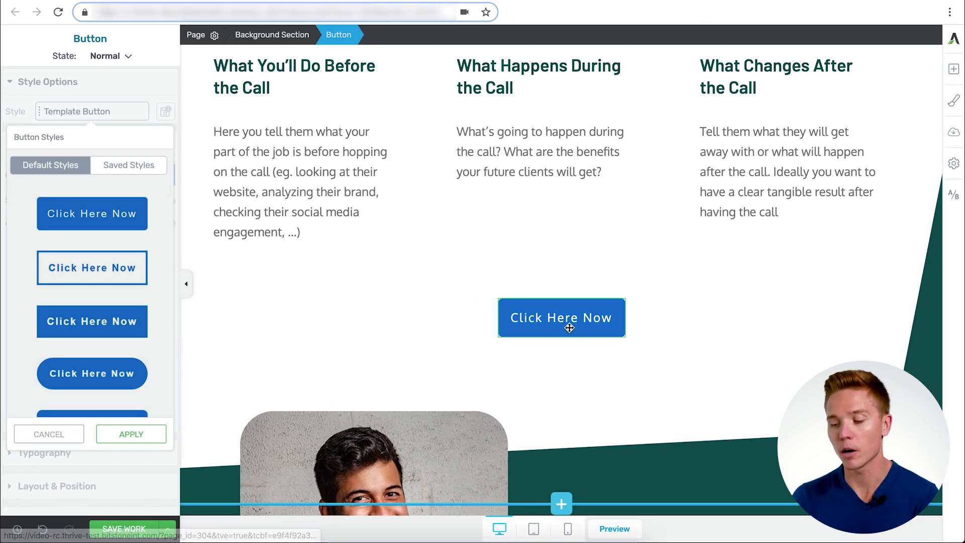
Copy the hero button's 'Book Your Free Consultation Call' label
click(499, 261)
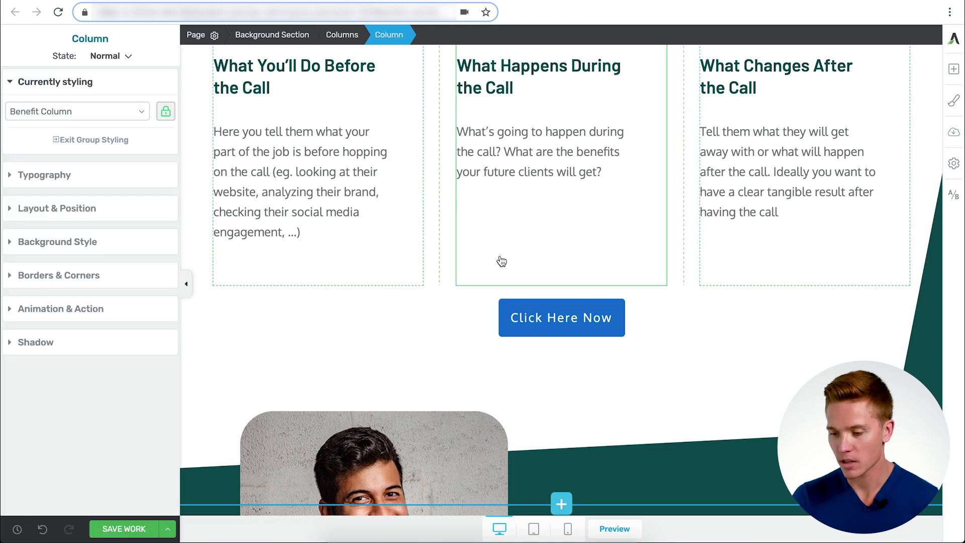
scroll(500, 258, up, 10)
scroll(500, 257, up, 5)
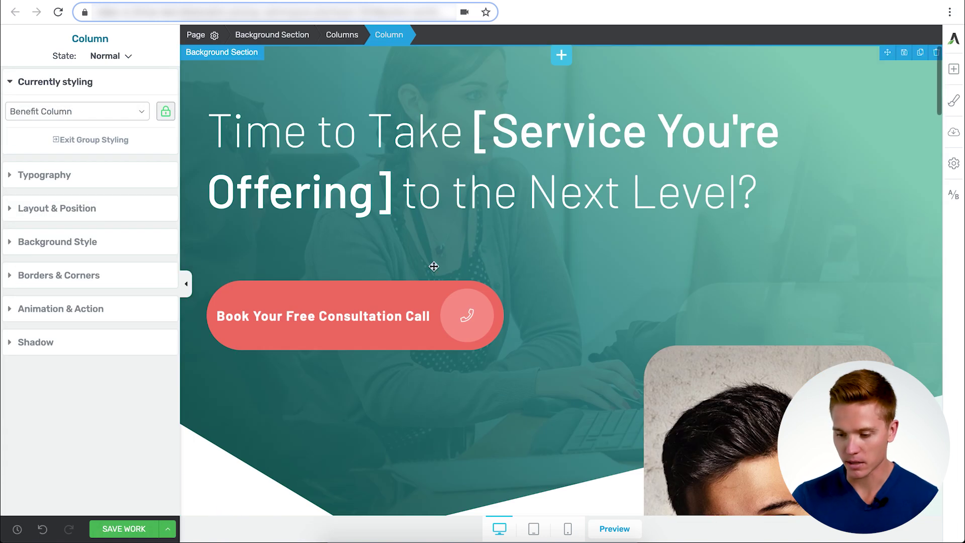
click(312, 315)
key(ctrl+c)
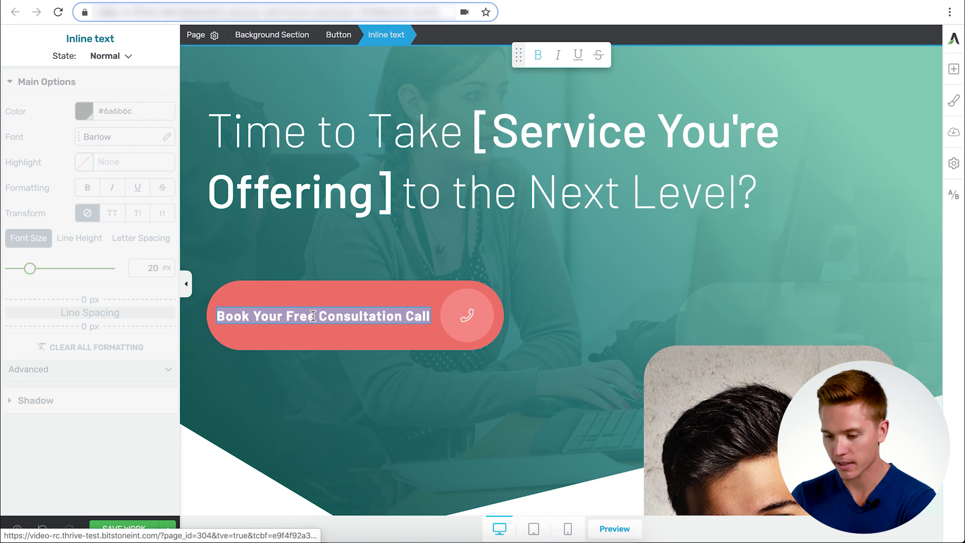
click(450, 394)
Paste the copied wording over the new button's 'Click Here Now' label
scroll(453, 394, down, 10)
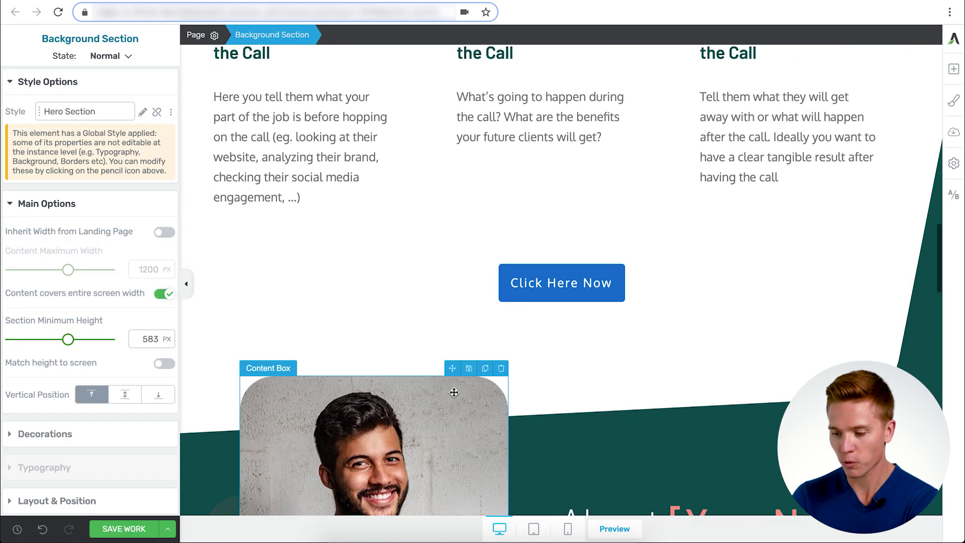
click(554, 279)
triple_click(553, 279)
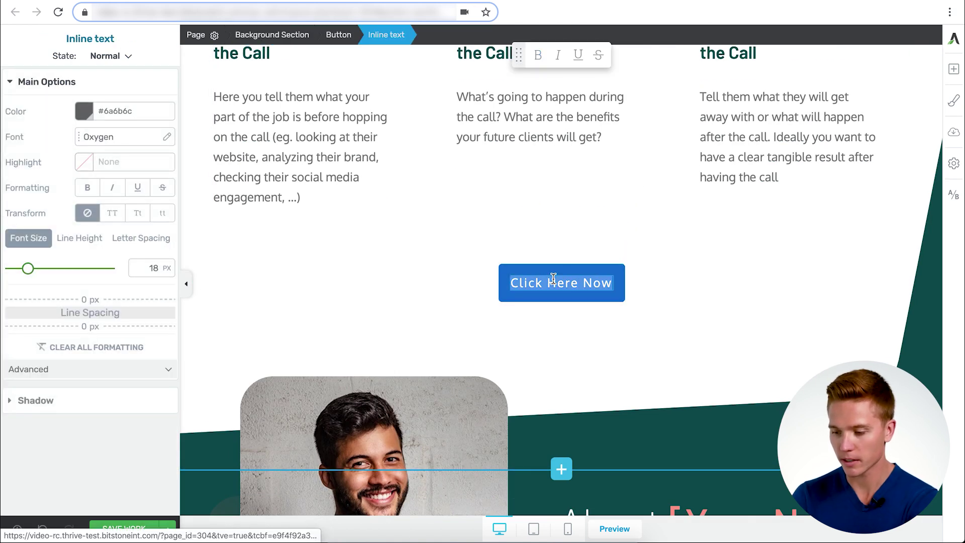
key(ctrl+v)
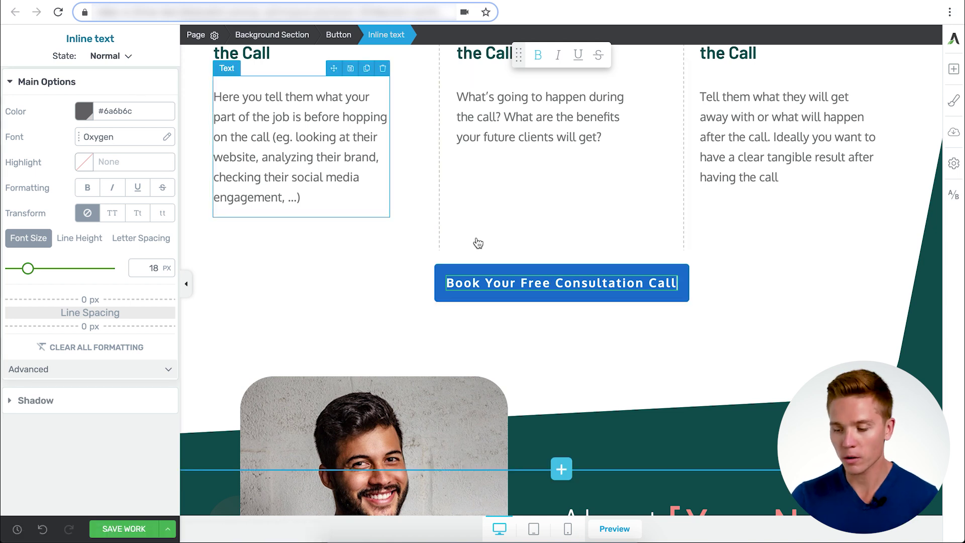
click(442, 272)
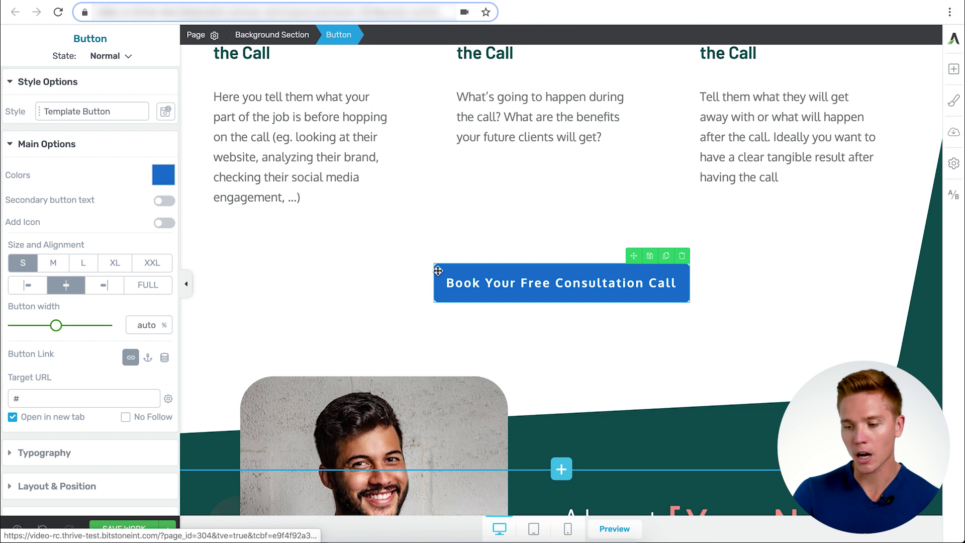
click(478, 285)
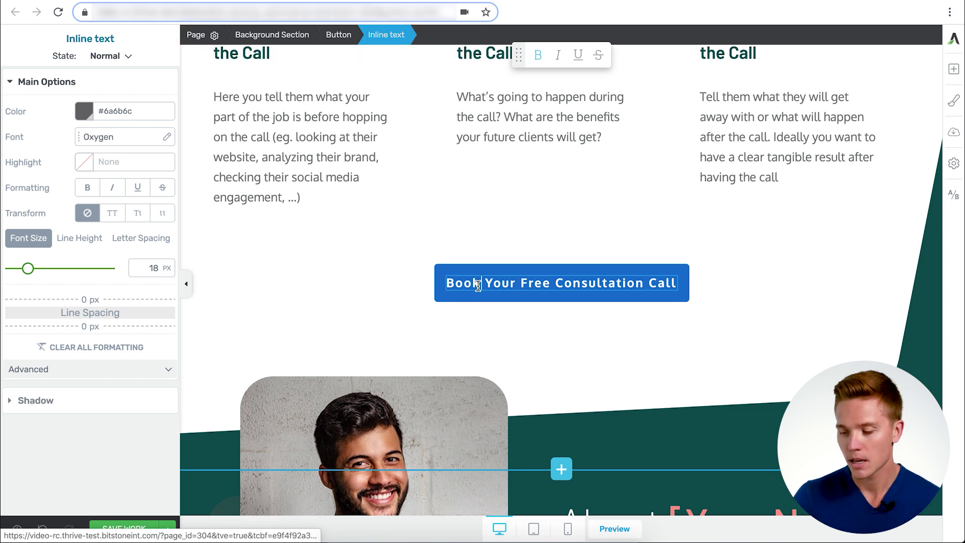
Preview the rounded, drop shadow and outside border button style templates on the button
click(337, 34)
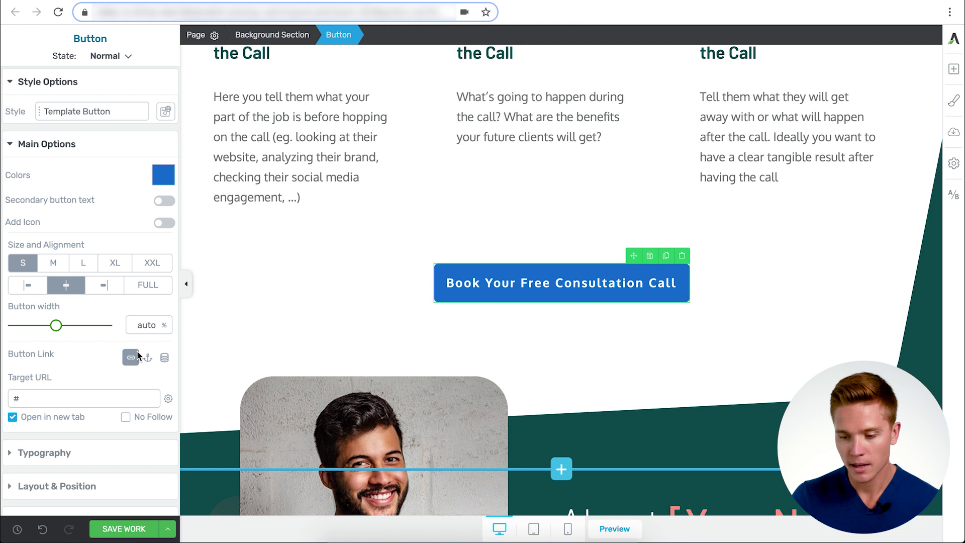
click(100, 112)
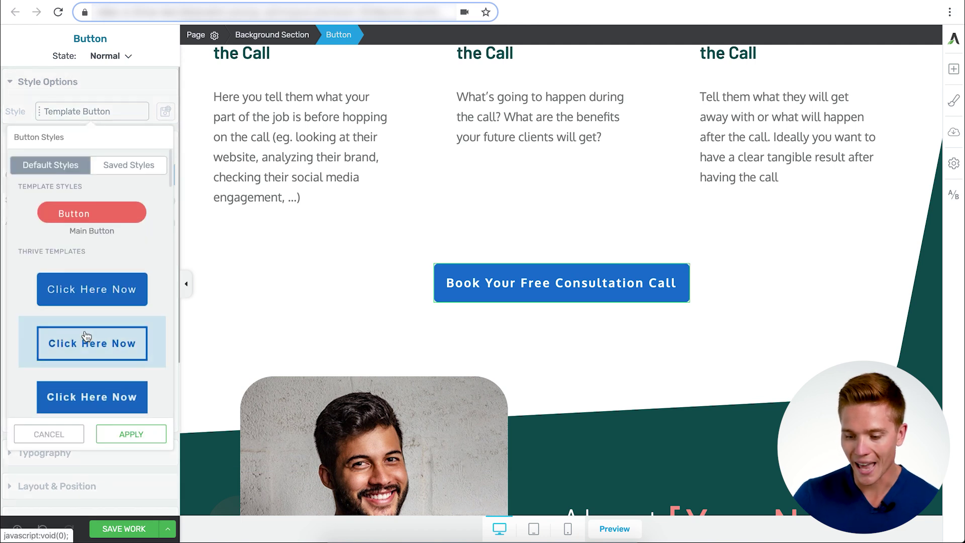
scroll(88, 337, down, 2)
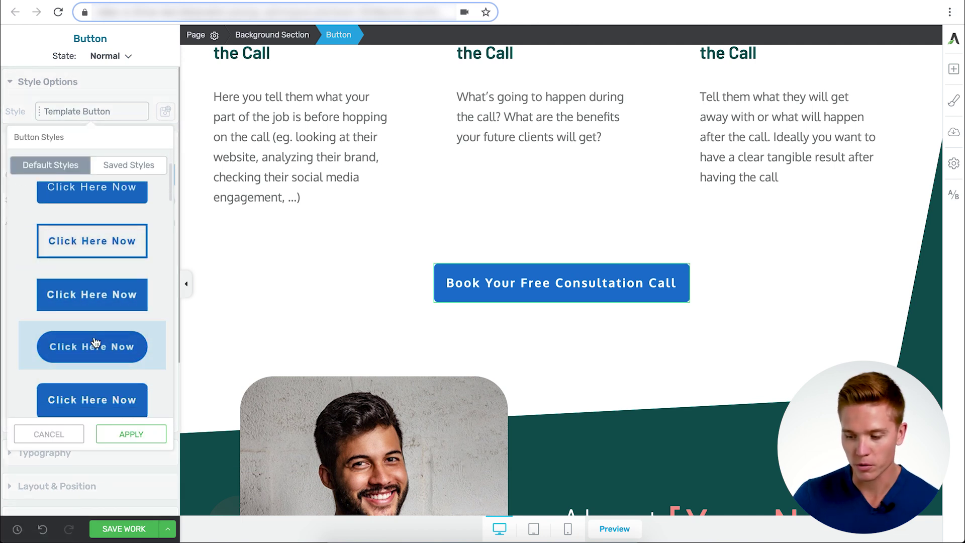
click(95, 342)
scroll(105, 371, down, 1)
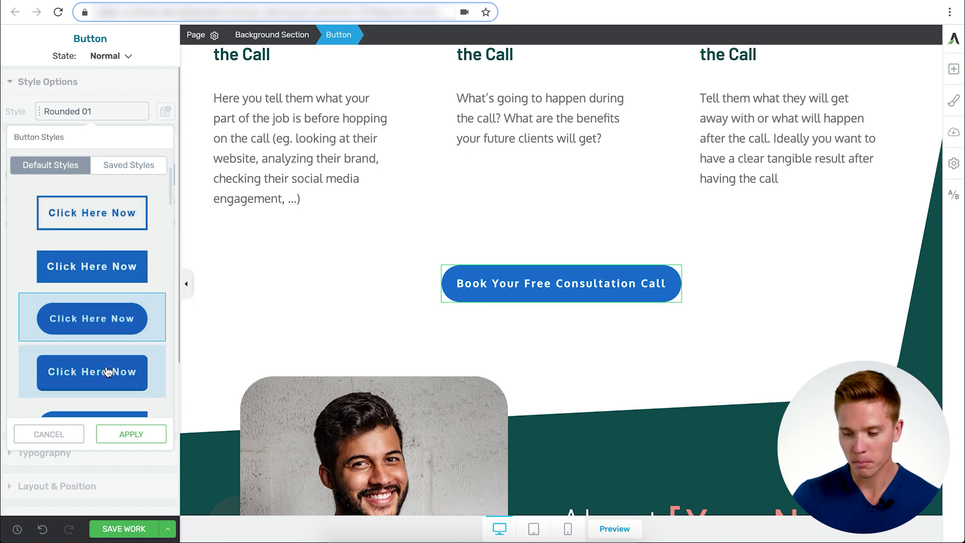
scroll(107, 372, down, 2)
click(112, 394)
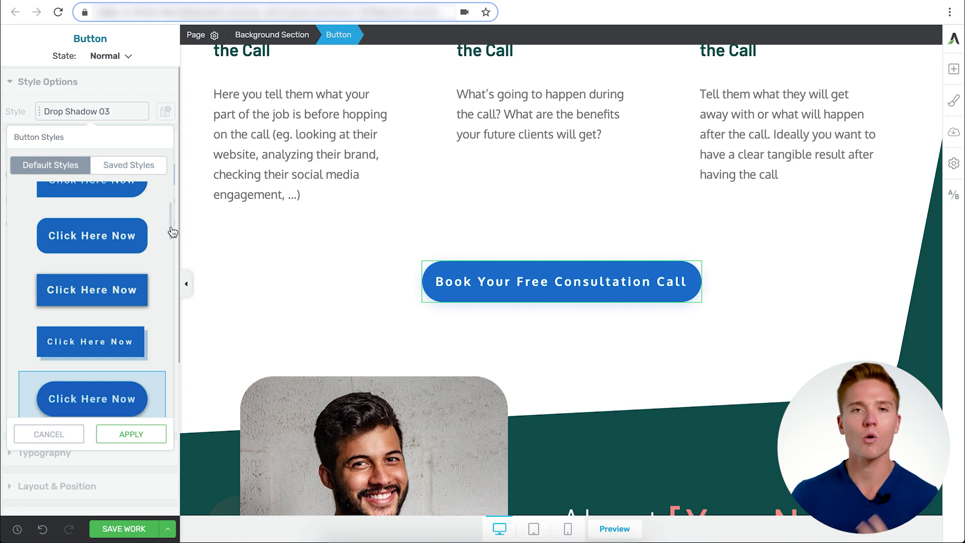
drag(172, 232, 167, 274)
click(115, 300)
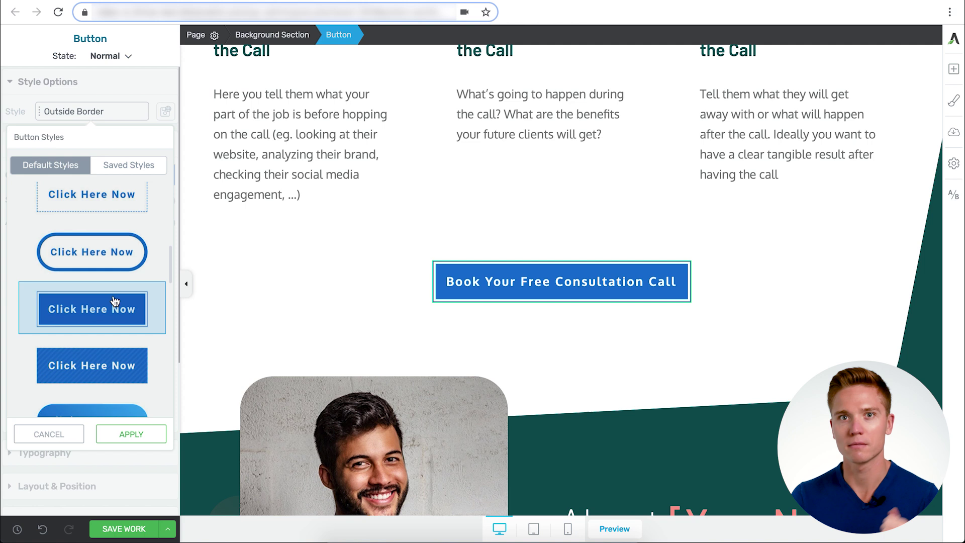
Apply the Icon 06 rounded style with a thumbs-up icon to the button
scroll(157, 311, down, 5)
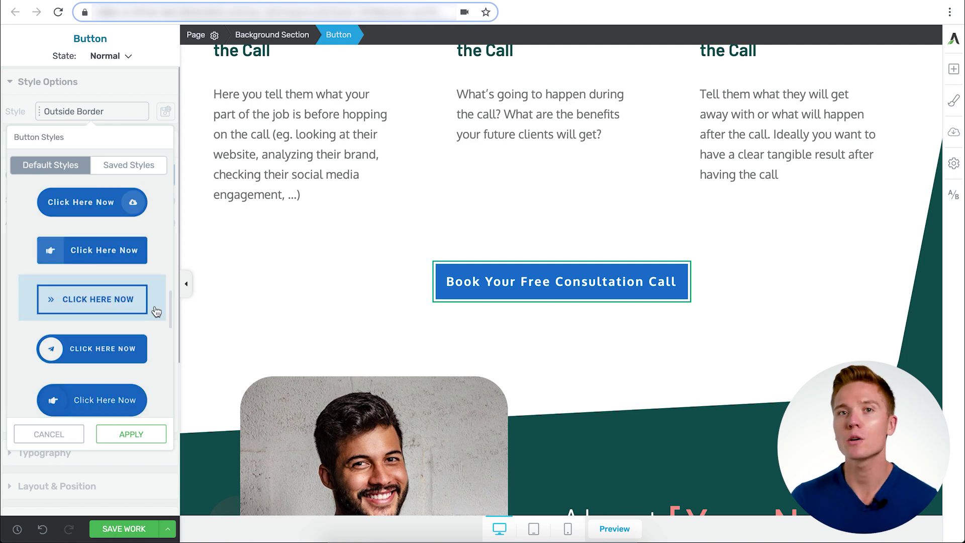
scroll(351, 190, down, 15)
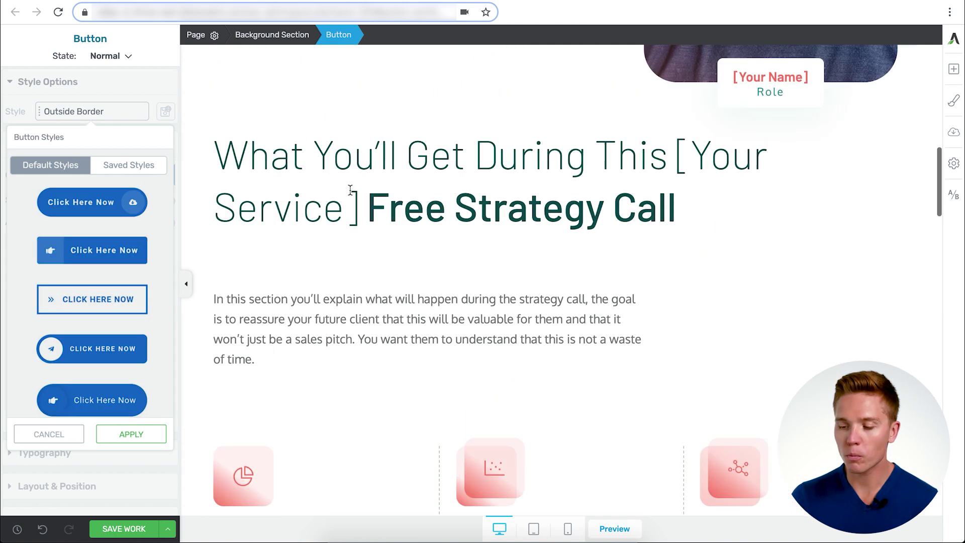
scroll(352, 190, up, 2)
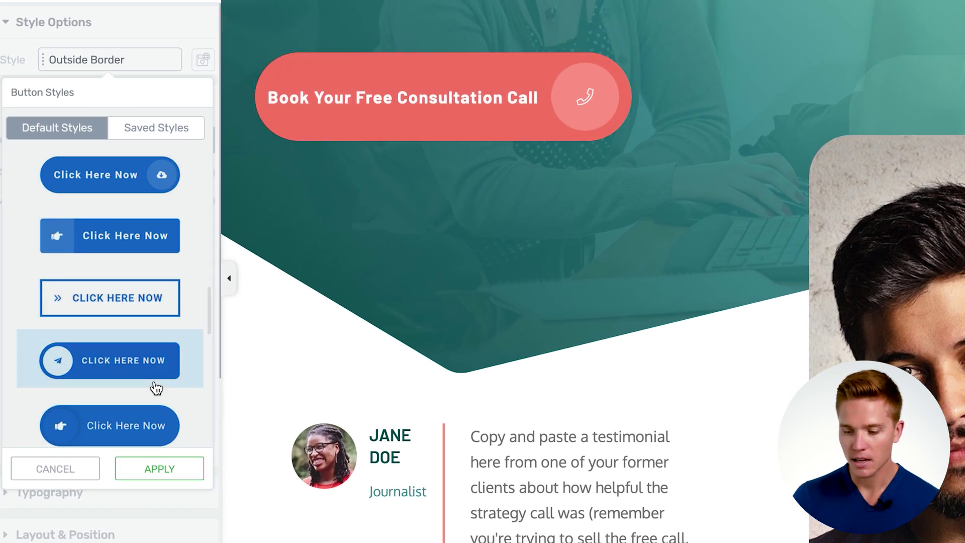
click(99, 412)
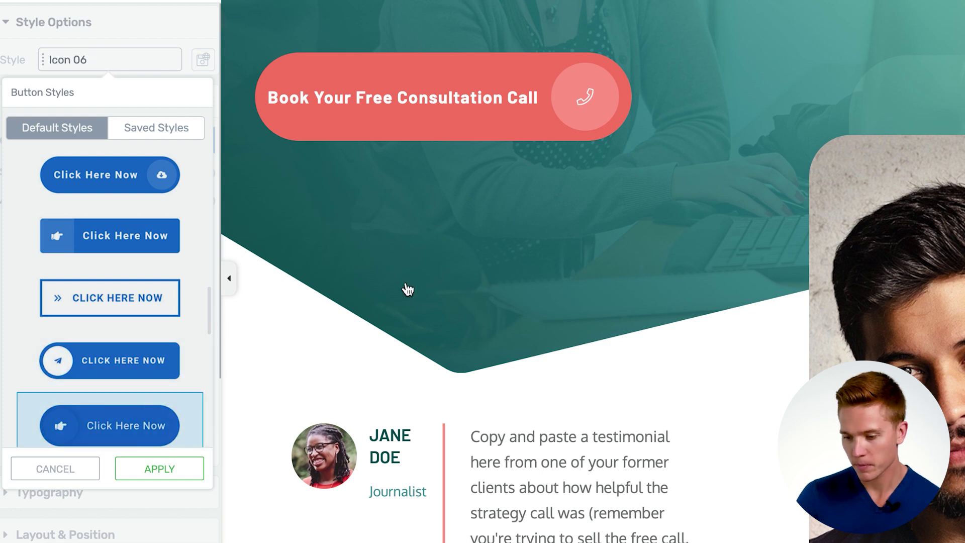
click(154, 470)
scroll(681, 439, down, 10)
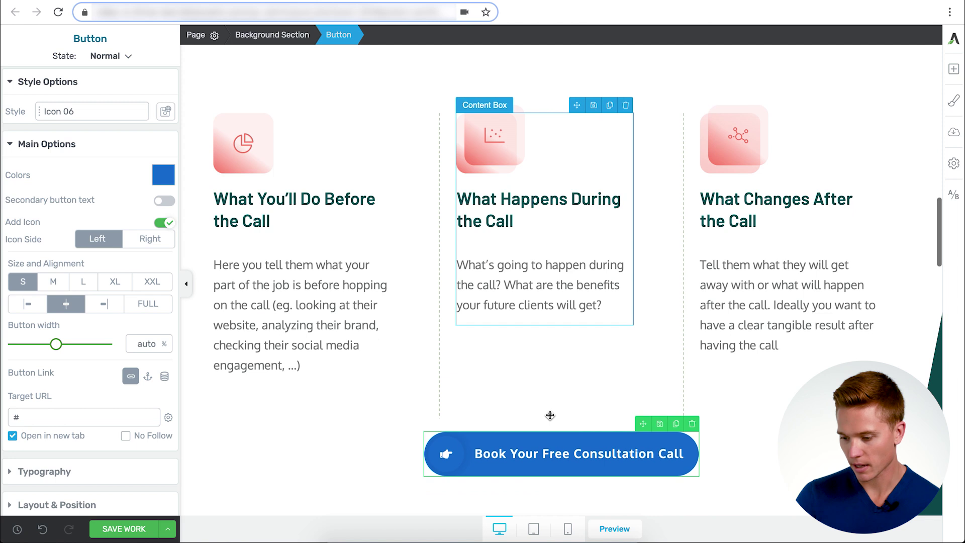
Set Icon Side to Right, toggling Secondary button text on and back off
scroll(549, 415, down, 3)
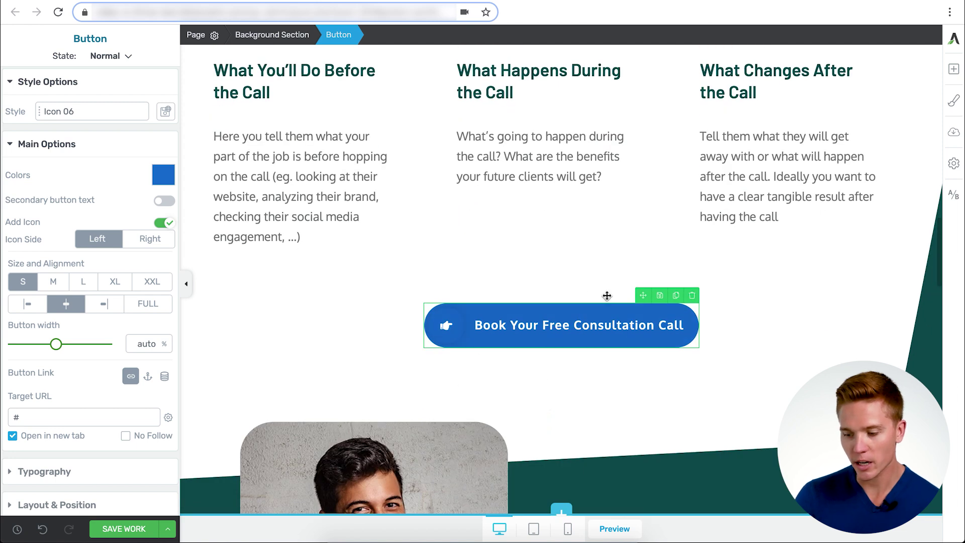
scroll(559, 353, down, 1)
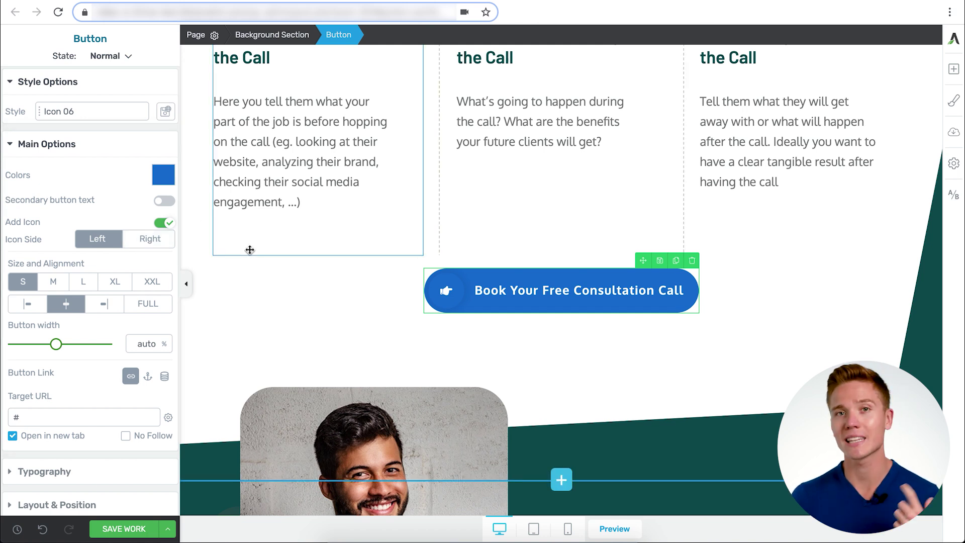
click(156, 240)
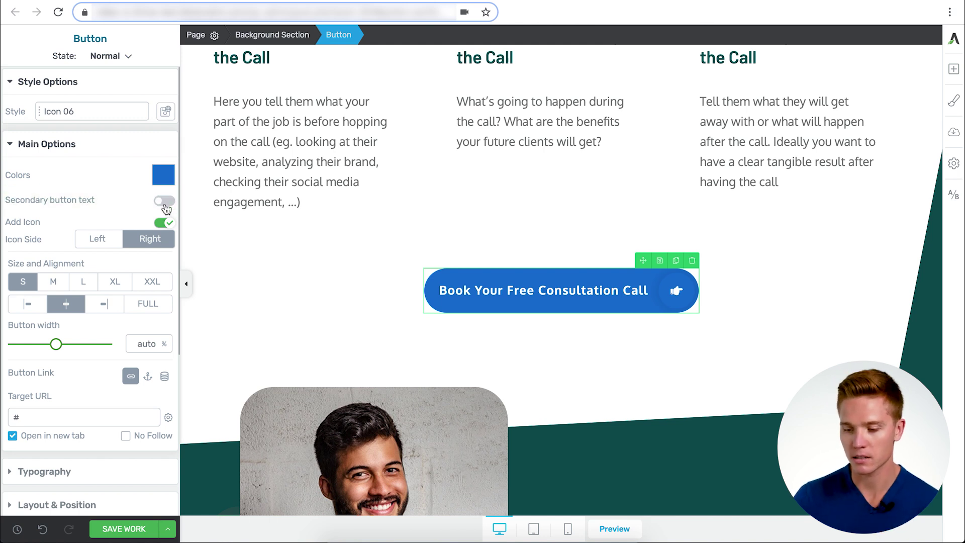
click(164, 202)
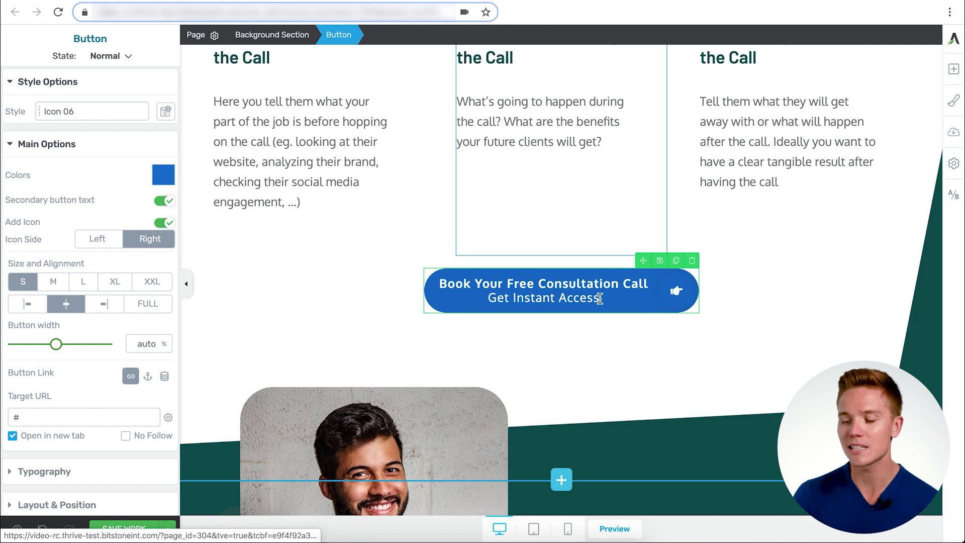
click(165, 202)
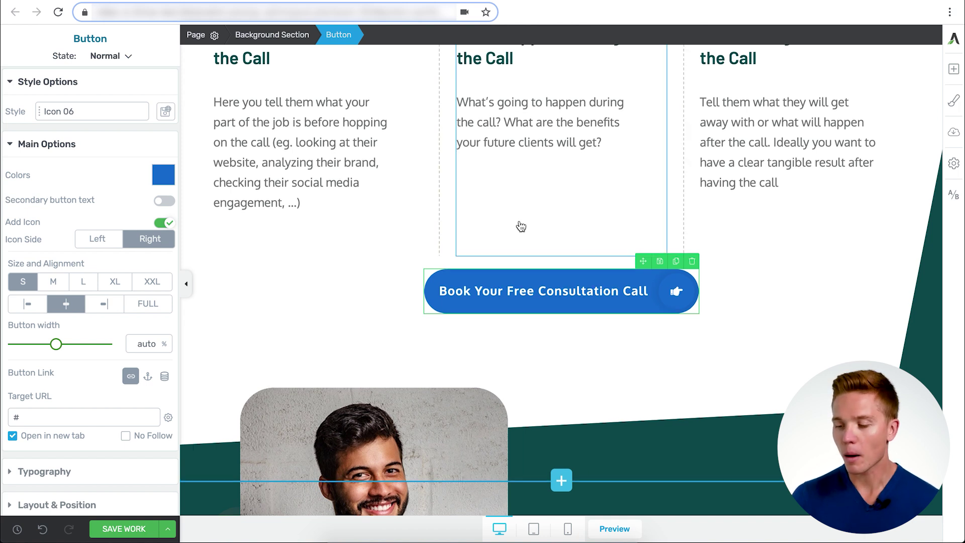
Swap the button's thumbs-up icon for the phone-light icon found by searching 'phone'
scroll(519, 222, down, 10)
scroll(520, 221, up, 5)
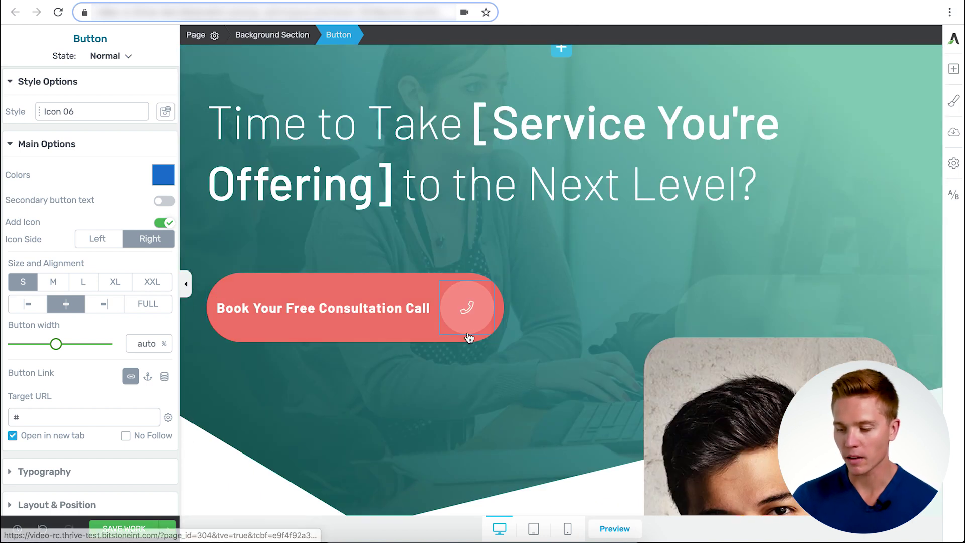
scroll(467, 334, down, 15)
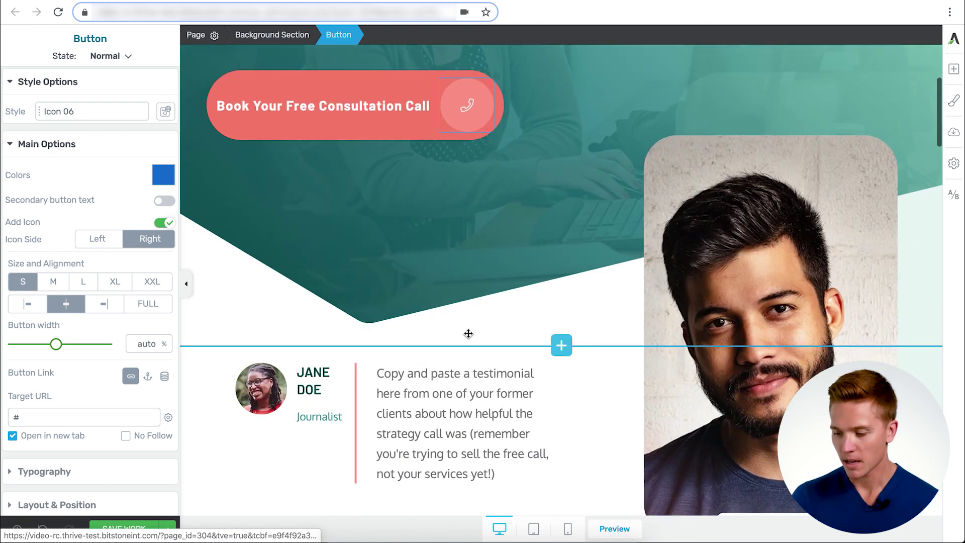
scroll(725, 255, up, 3)
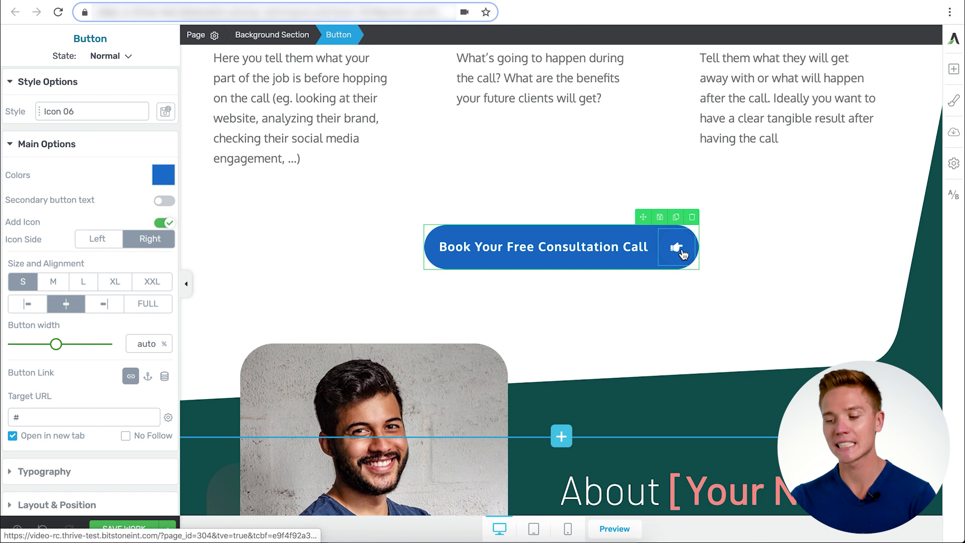
click(677, 247)
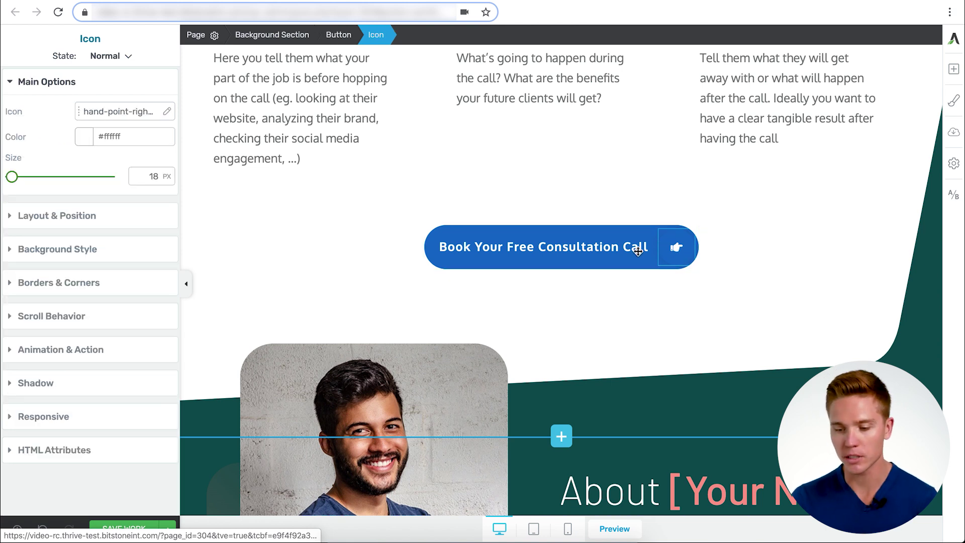
click(132, 111)
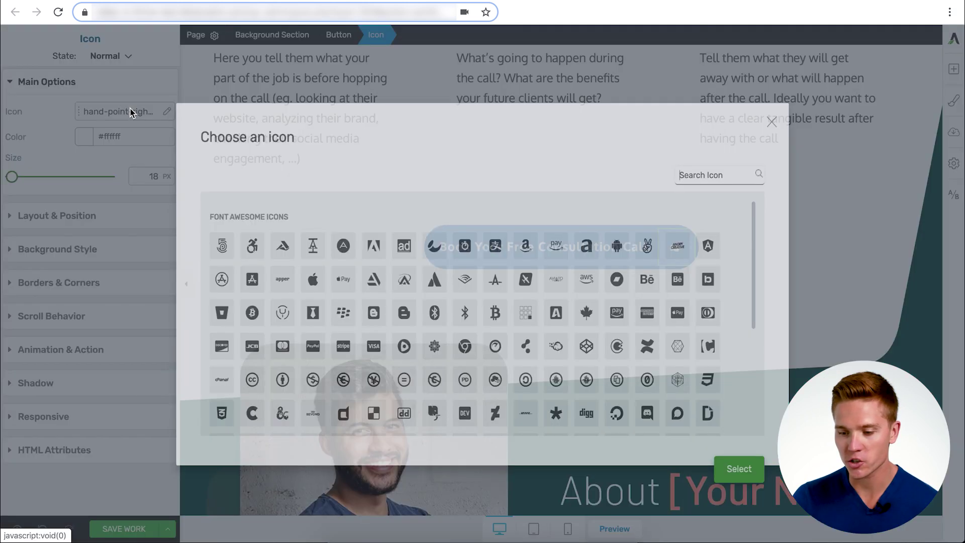
click(747, 190)
text(phone)
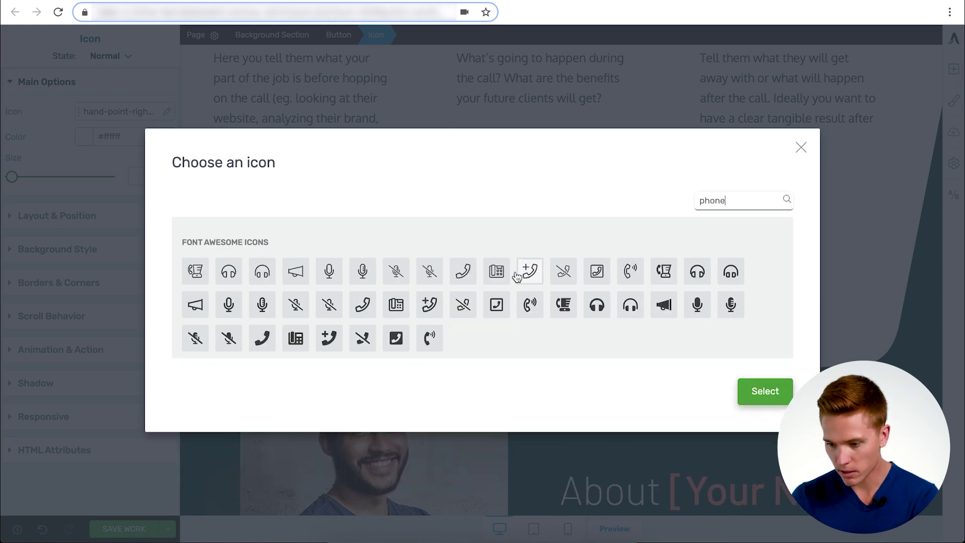
click(462, 274)
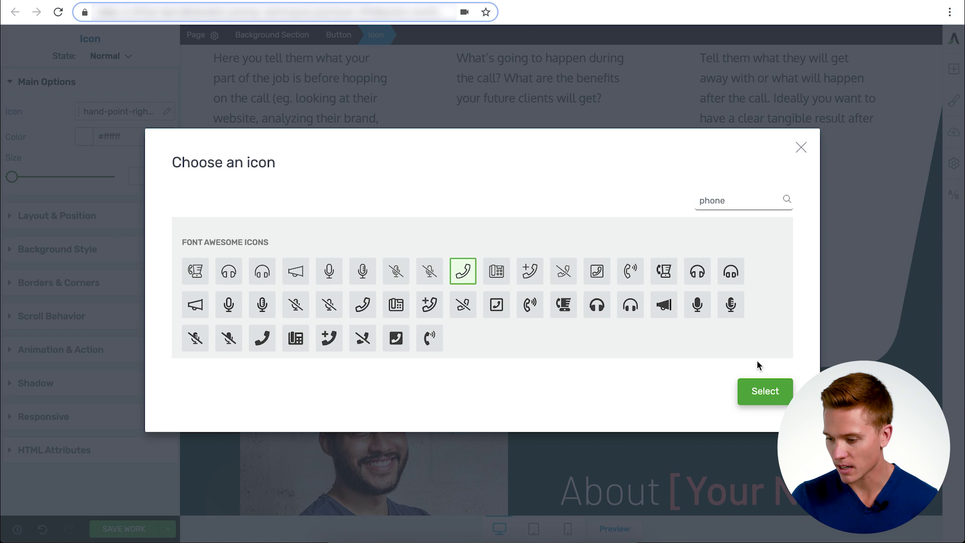
click(759, 400)
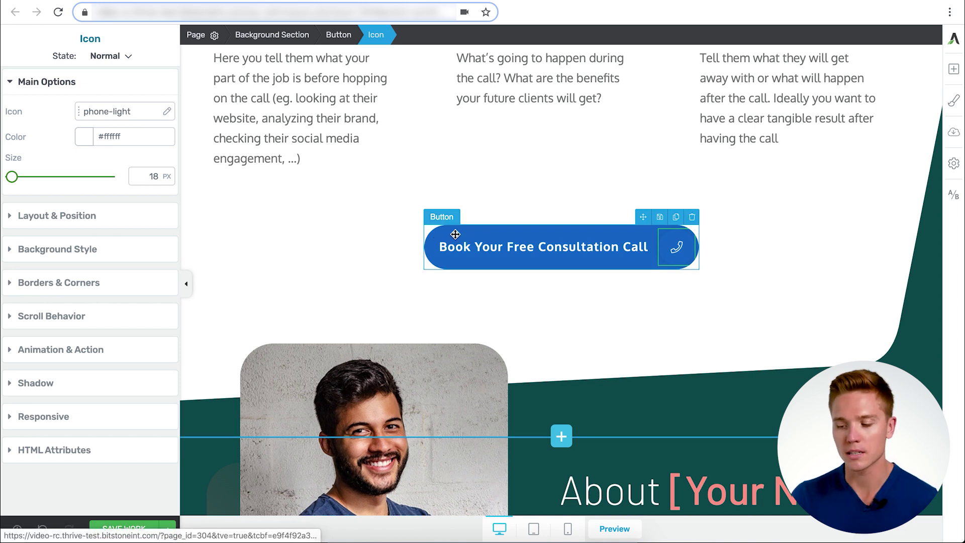
Apply the red Main Button template style to the blue consultation button
scroll(430, 220, up, 10)
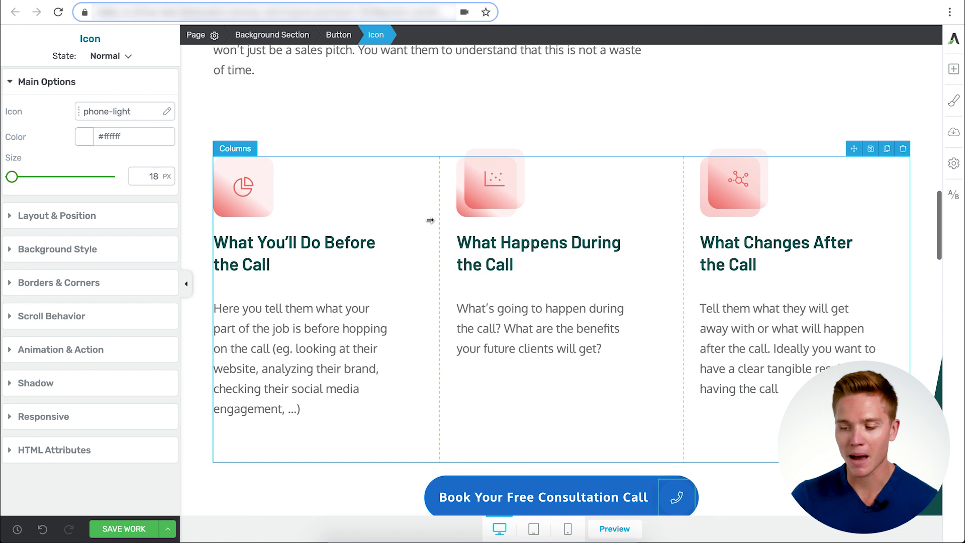
scroll(430, 220, up, 7)
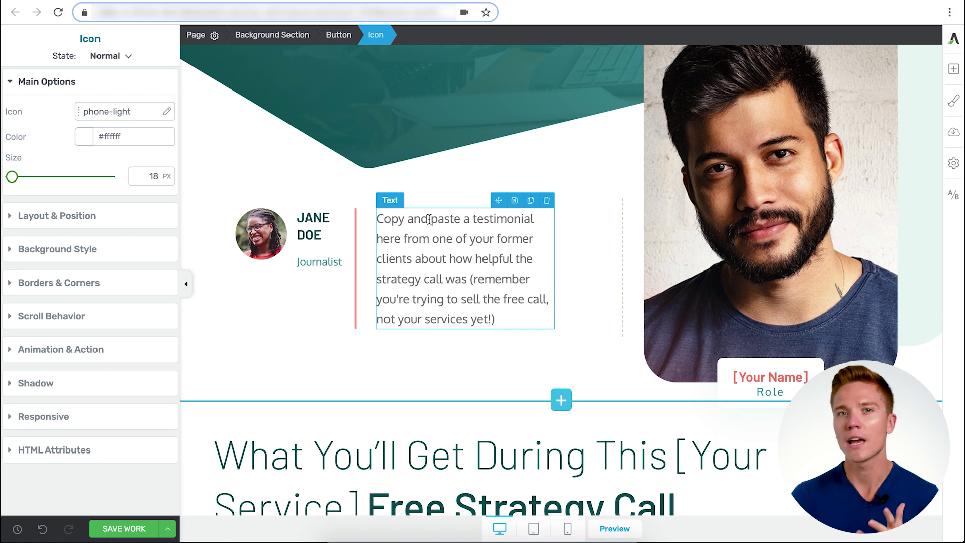
scroll(415, 395, down, 4)
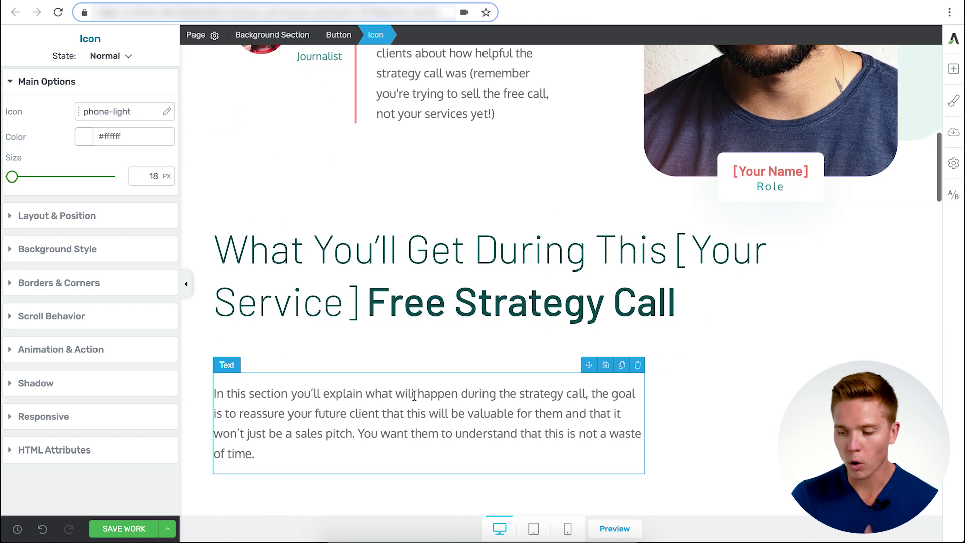
scroll(413, 396, down, 4)
scroll(410, 394, up, 5)
scroll(412, 394, down, 15)
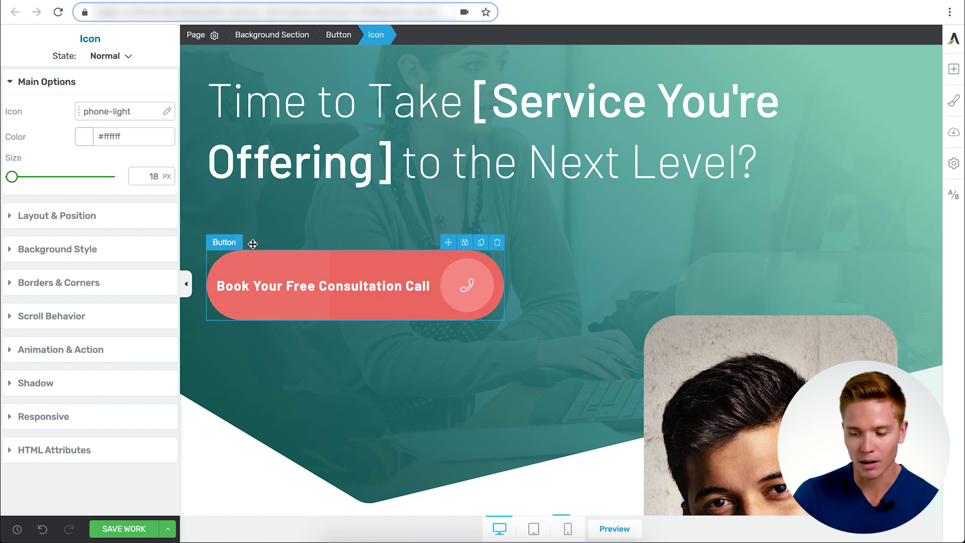
scroll(474, 454, down, 12)
scroll(474, 454, up, 2)
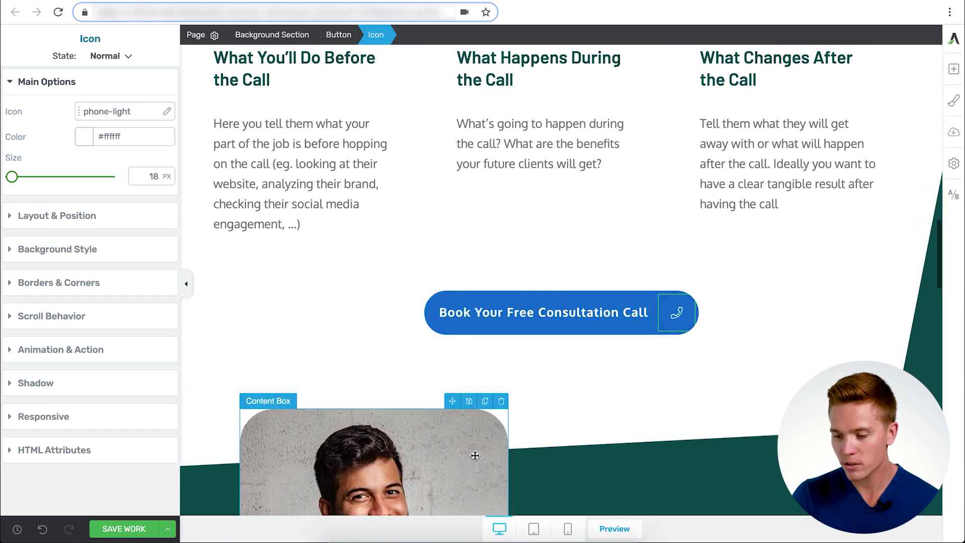
click(453, 299)
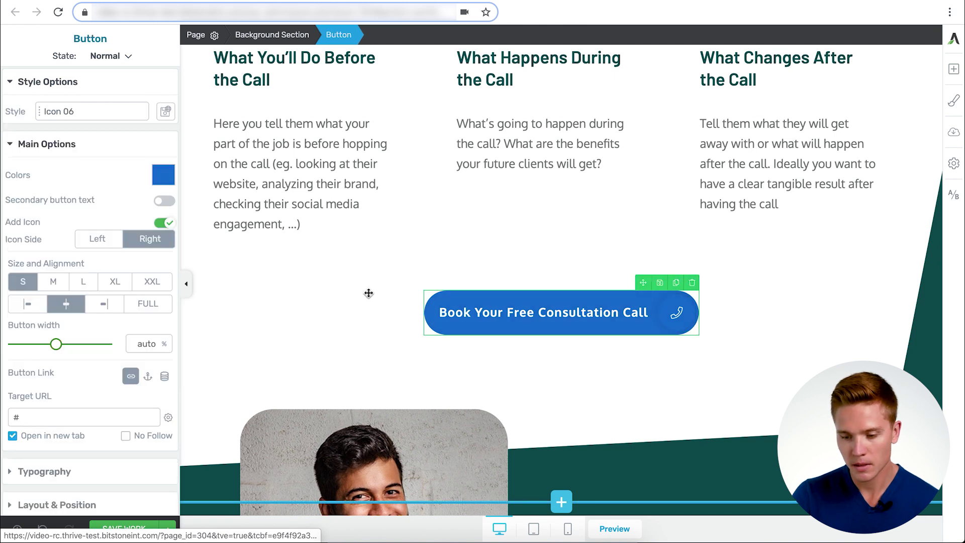
click(126, 117)
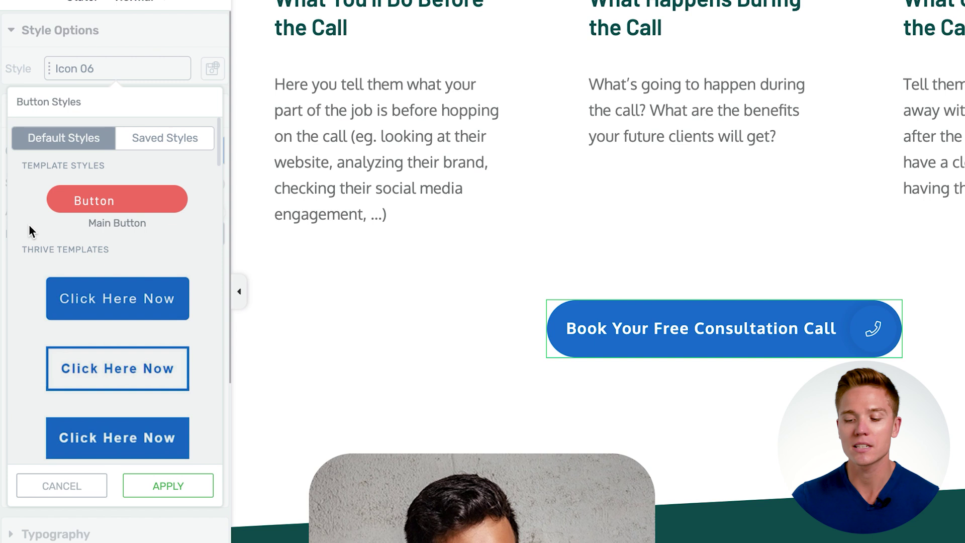
click(96, 210)
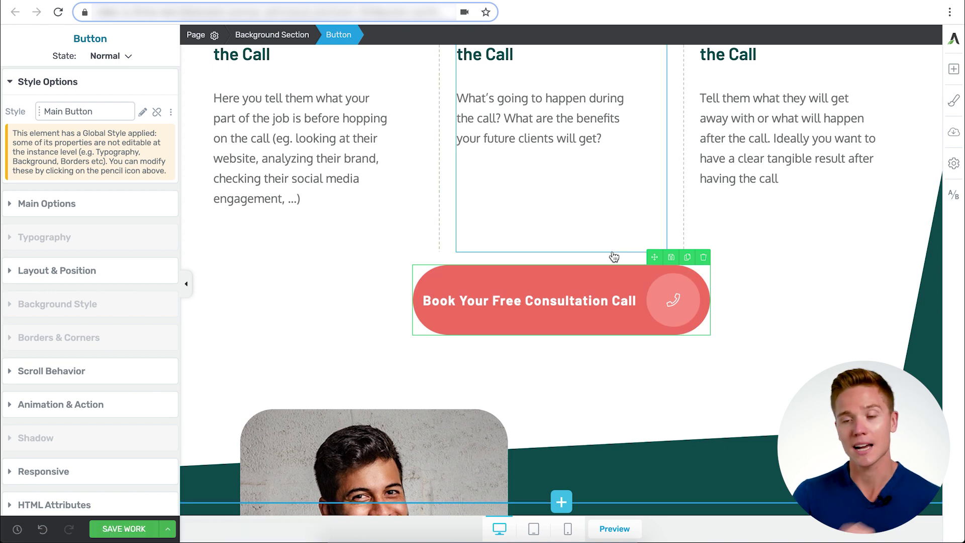
scroll(614, 256, up, 5)
scroll(614, 257, down, 10)
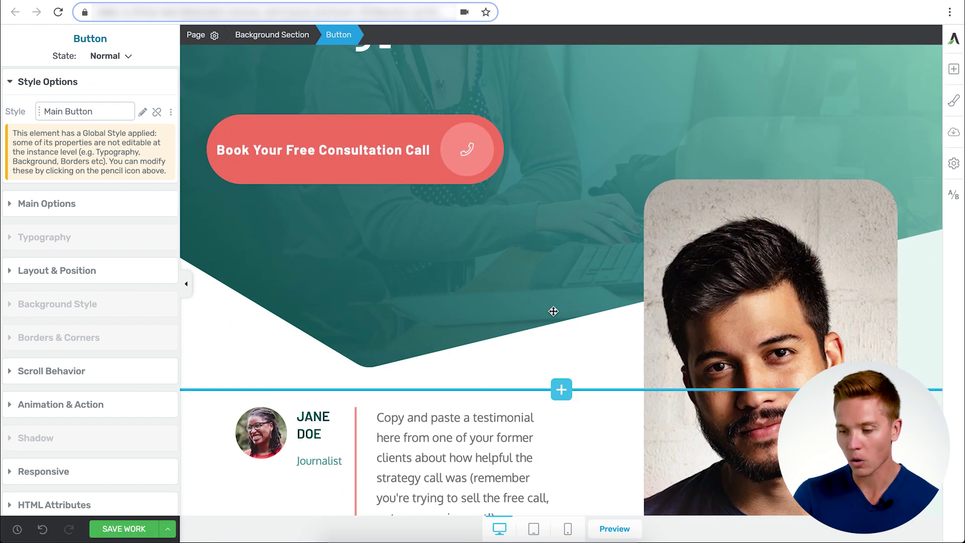
scroll(553, 311, down, 20)
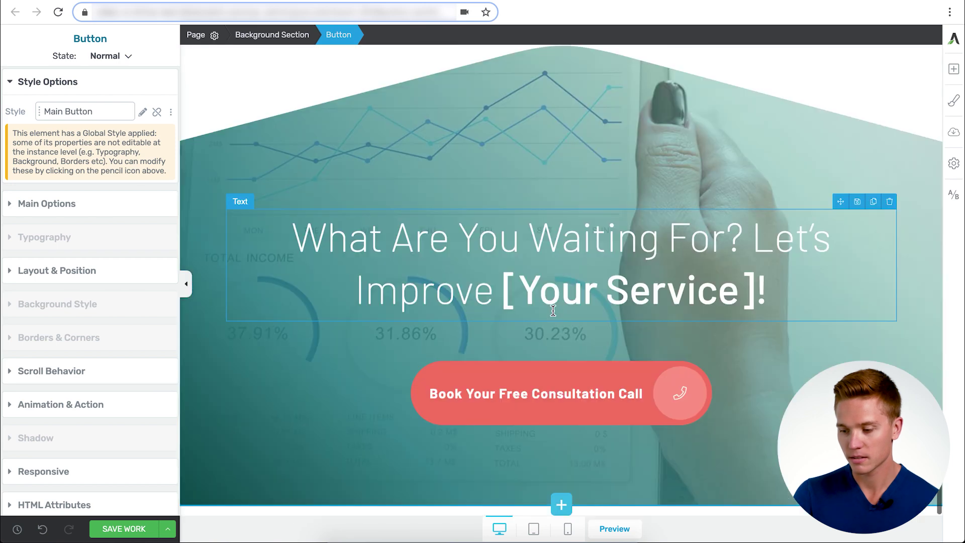
scroll(553, 311, up, 15)
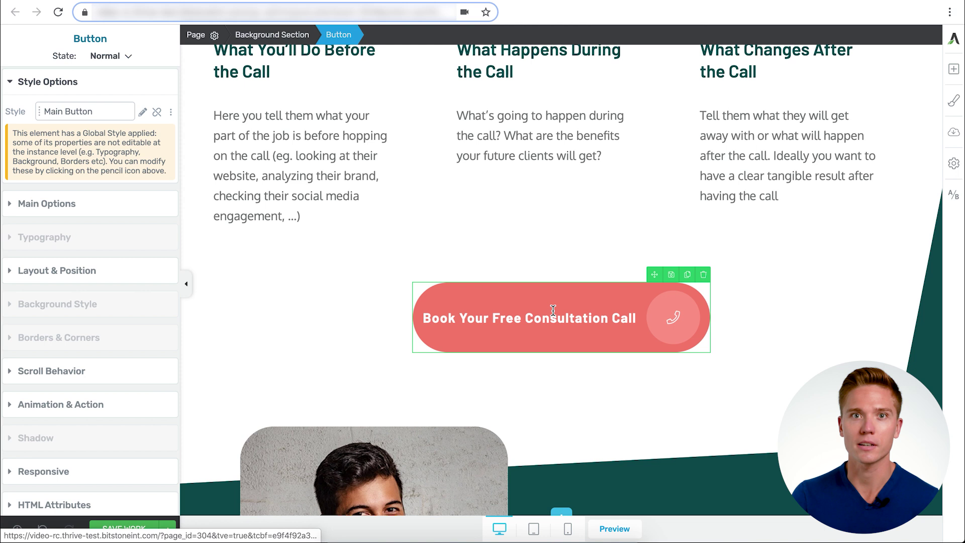
scroll(495, 295, down, 1)
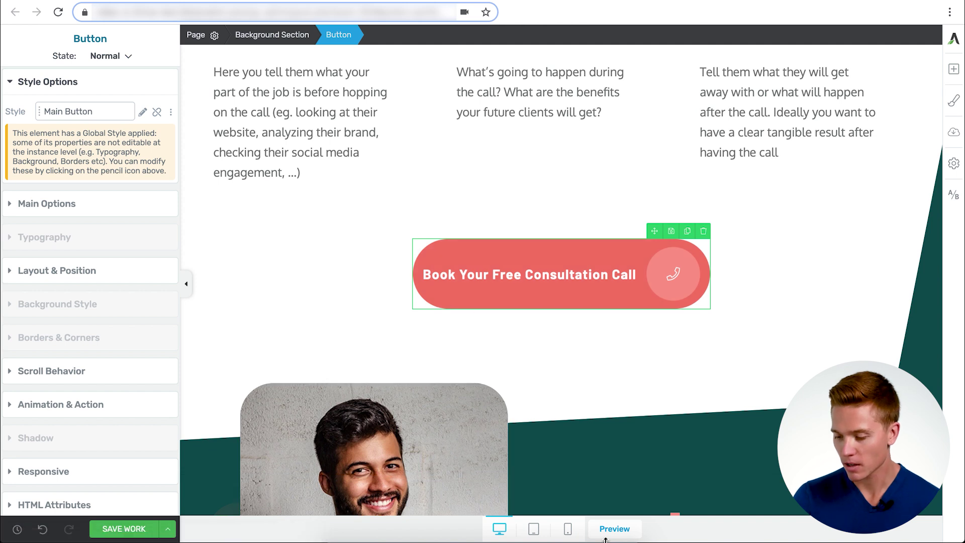
Preview the page at tablet size, then at mobile size where the button label wraps
click(534, 525)
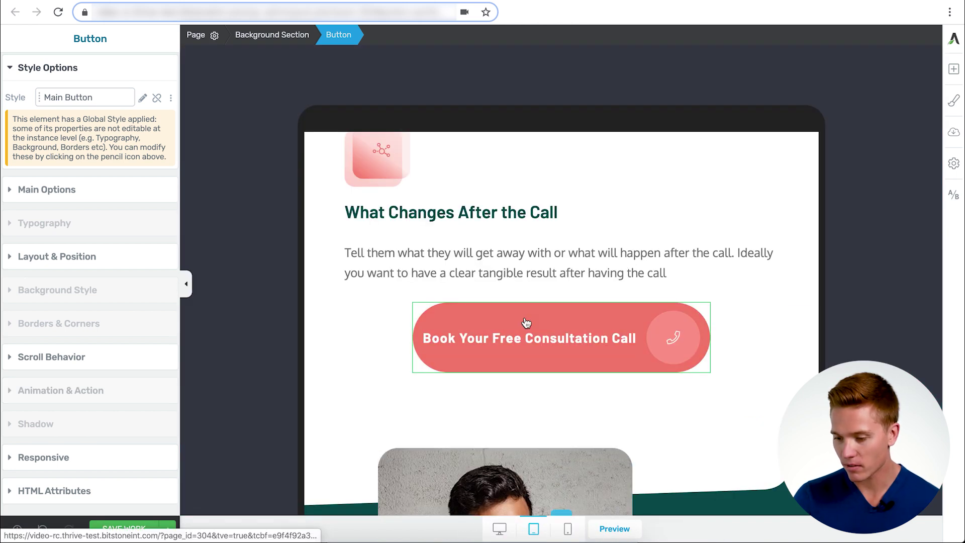
scroll(526, 322, down, 15)
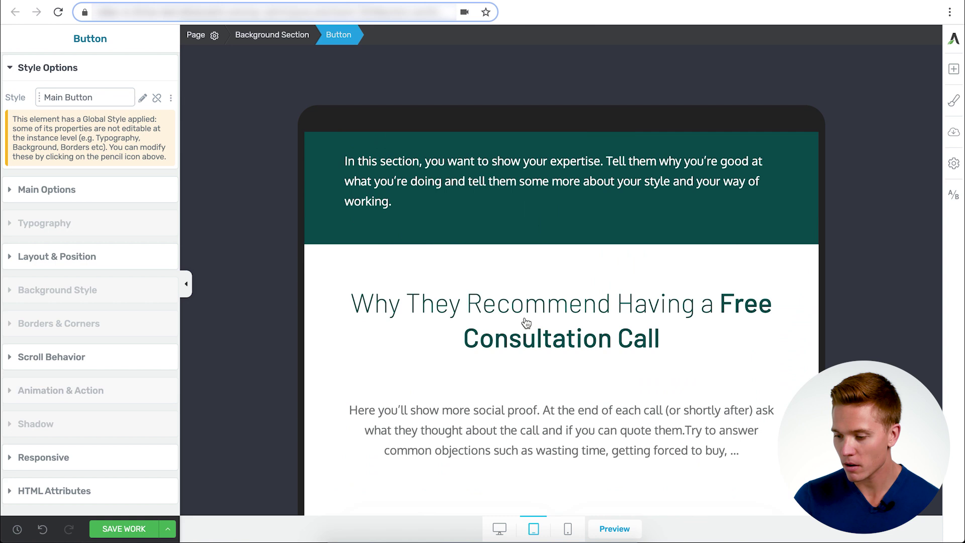
scroll(525, 317, down, 10)
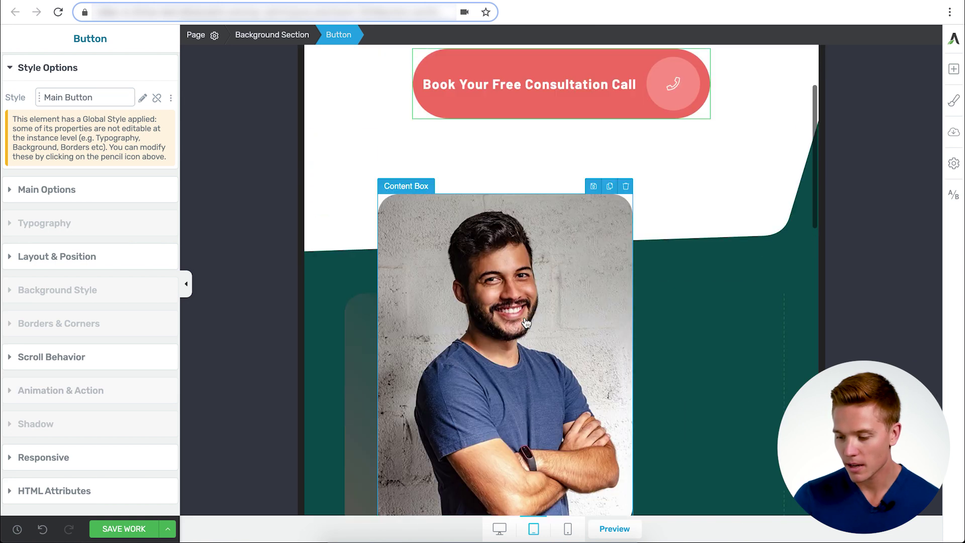
click(567, 528)
scroll(562, 346, down, 10)
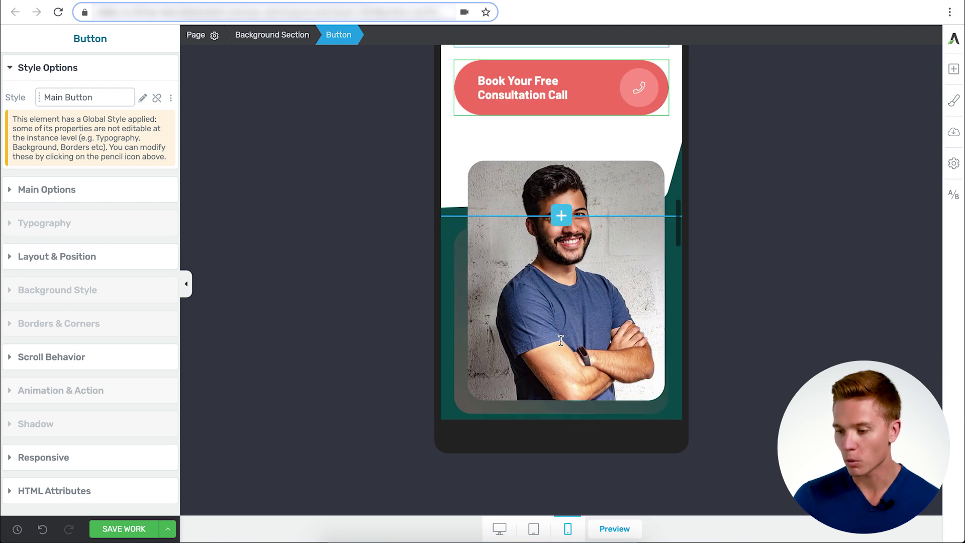